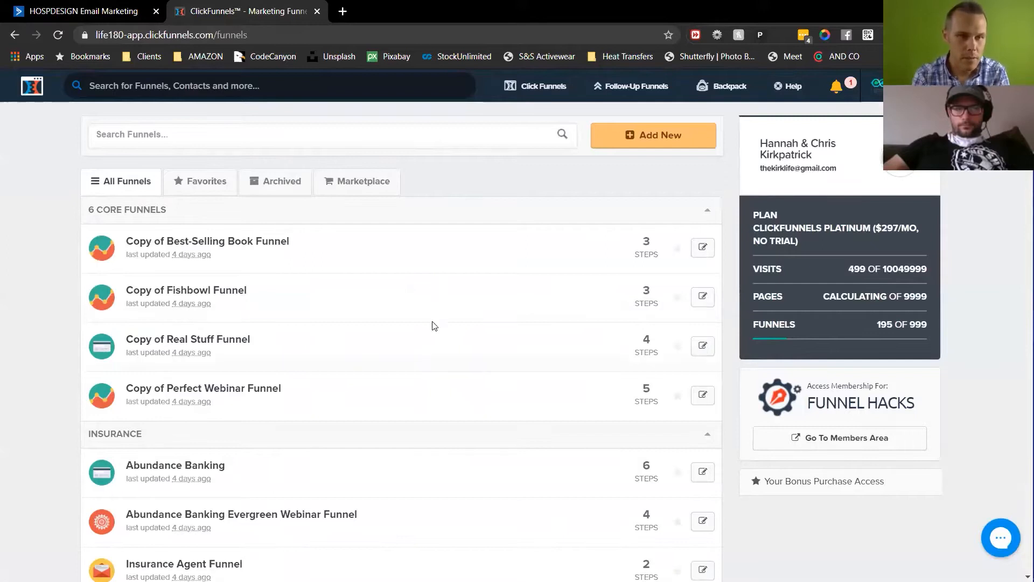
# - Find the Butterfly Marketing funnel among the shared funnels and open it
pyautogui.scroll(-4, 422, 373)
pyautogui.scroll(-9, 422, 373)
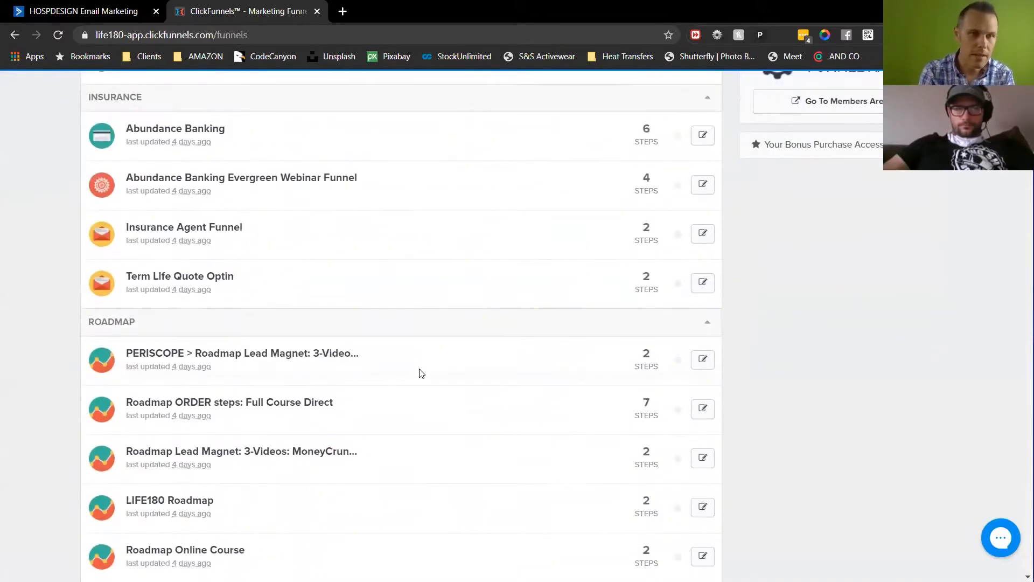
pyautogui.scroll(-7, 422, 374)
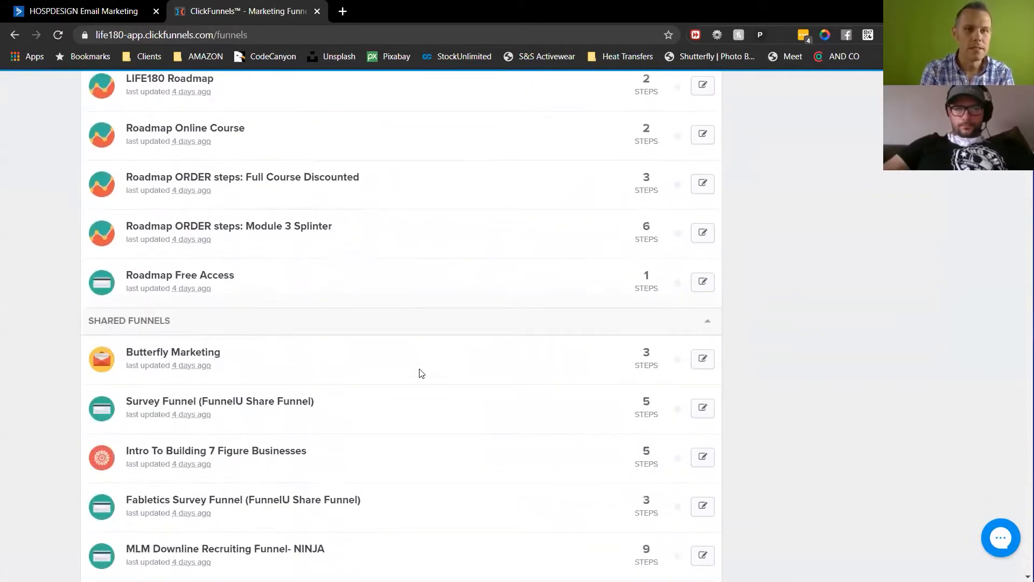
pyautogui.scroll(3, 340, 273)
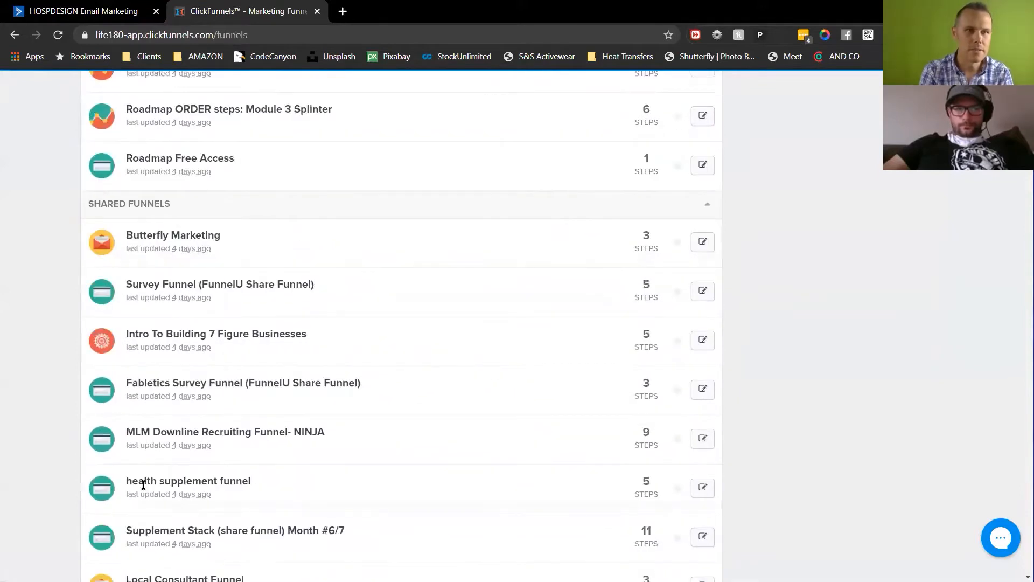
pyautogui.scroll(-3, 372, 366)
pyautogui.scroll(1, 371, 369)
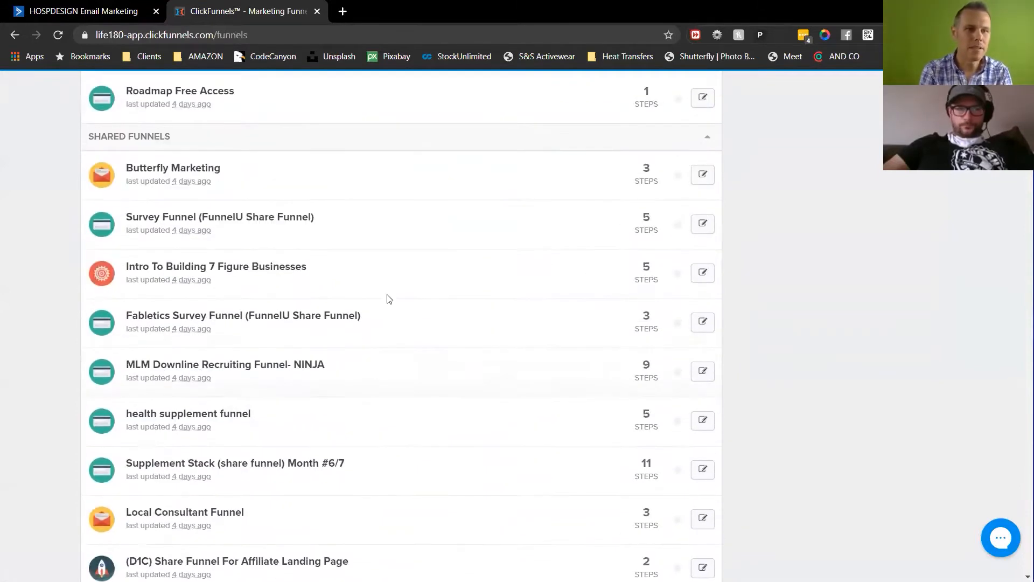
pyautogui.click(183, 168)
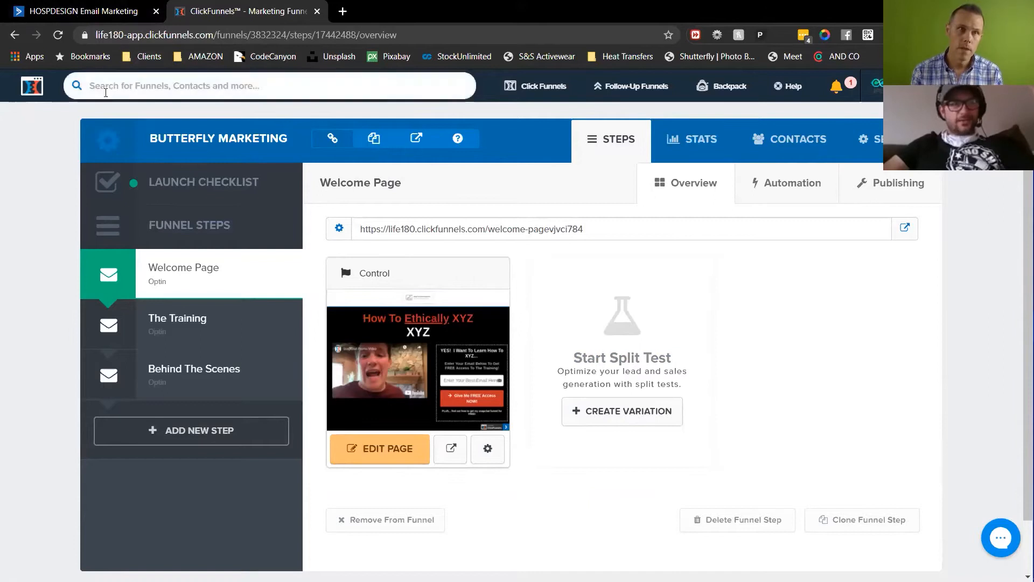
# - Switch to ActiveCampaign and create a new contact list named Butterfly
pyautogui.click(85, 12)
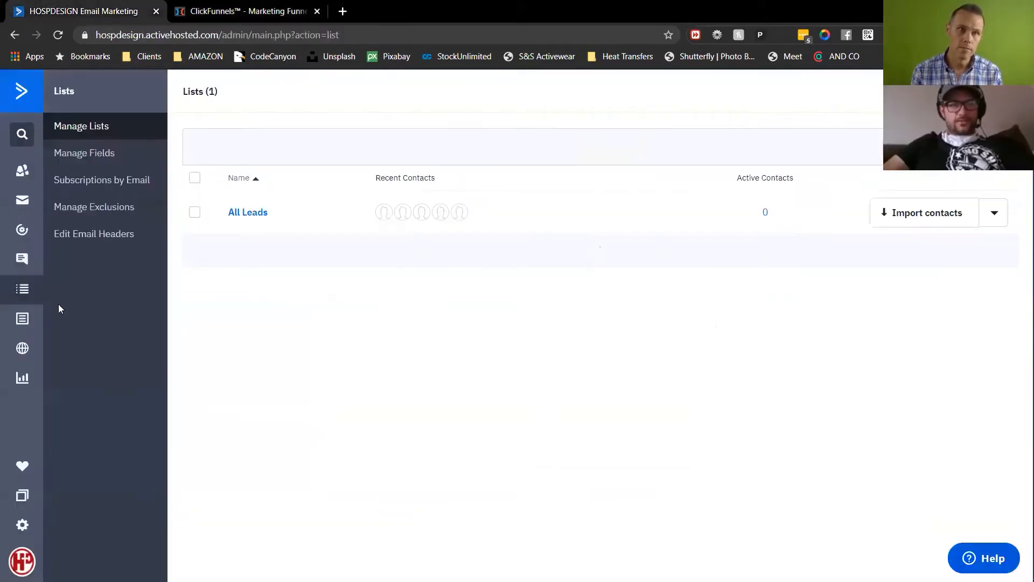
pyautogui.click(31, 80)
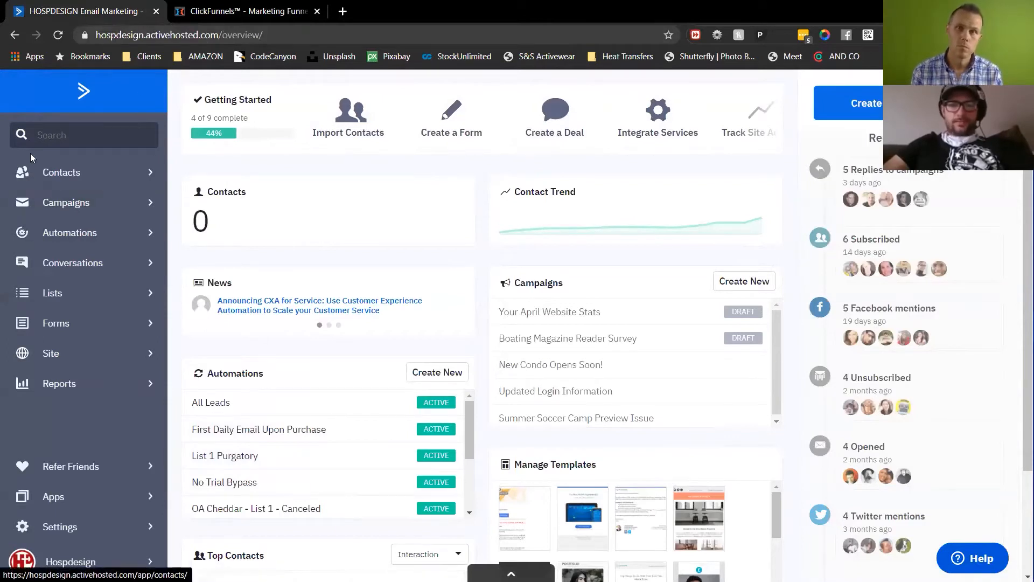
pyautogui.click(55, 295)
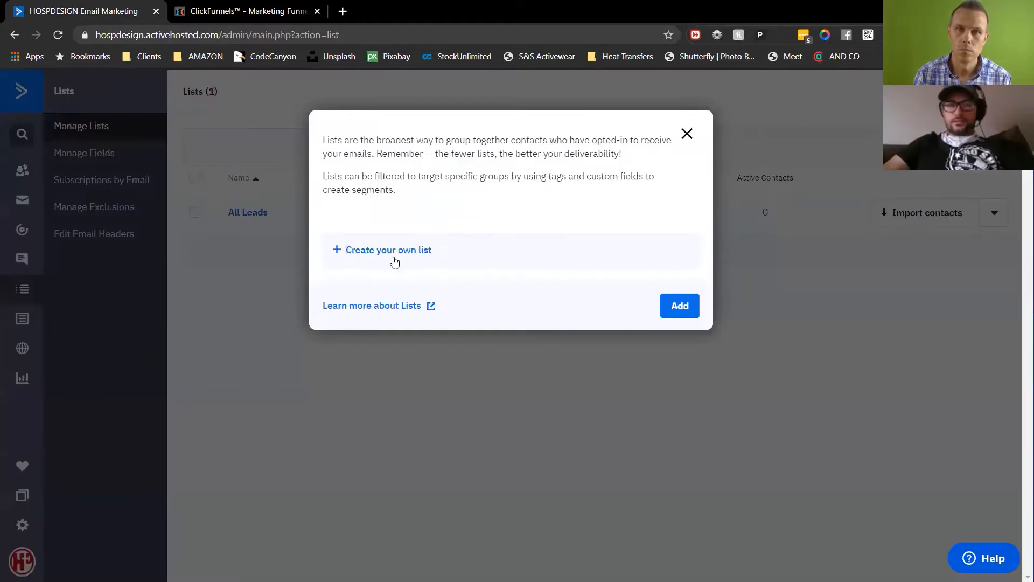
pyautogui.click(393, 256)
pyautogui.click(453, 276)
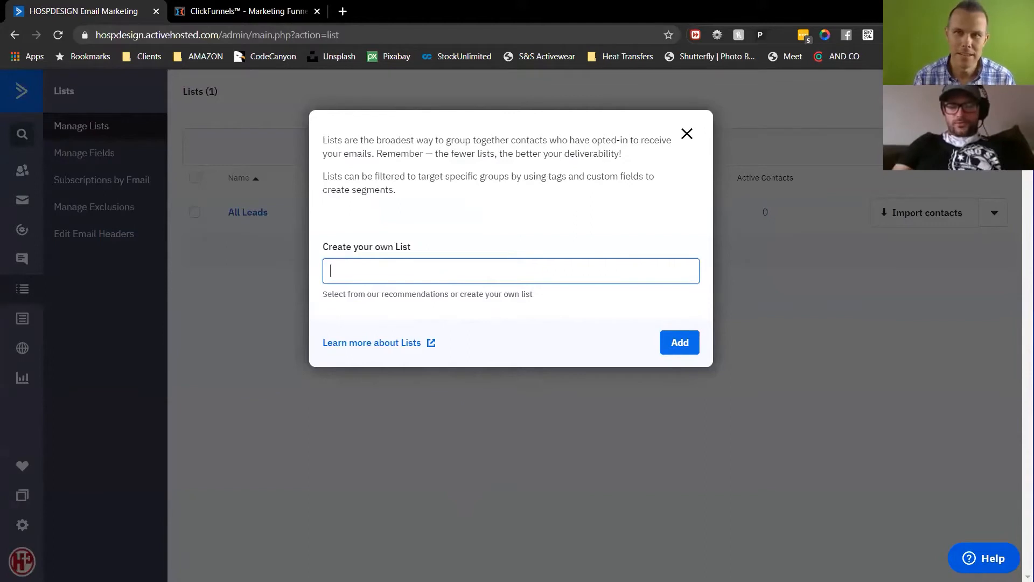
pyautogui.write('B')
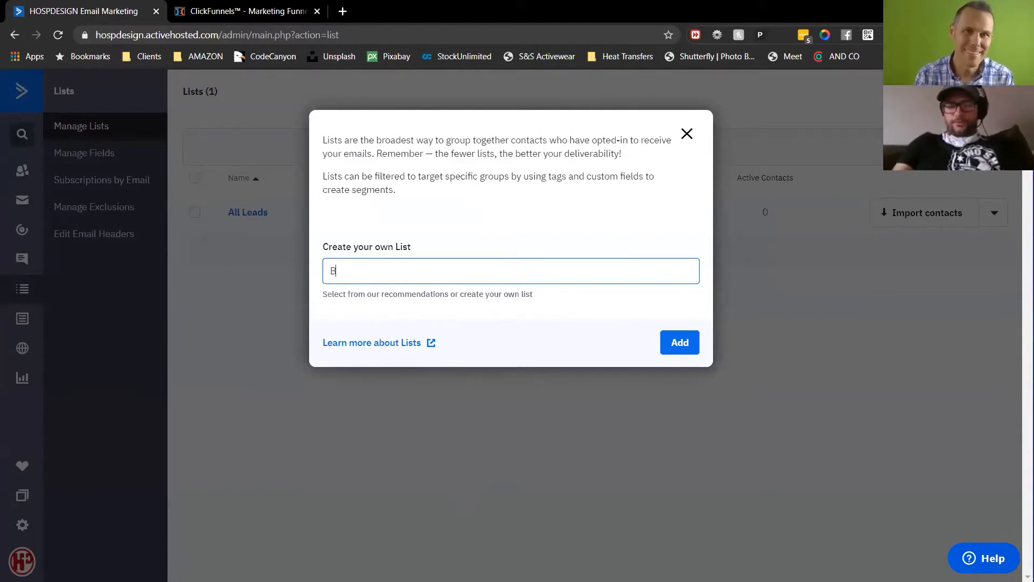
pyautogui.write('utterfl')
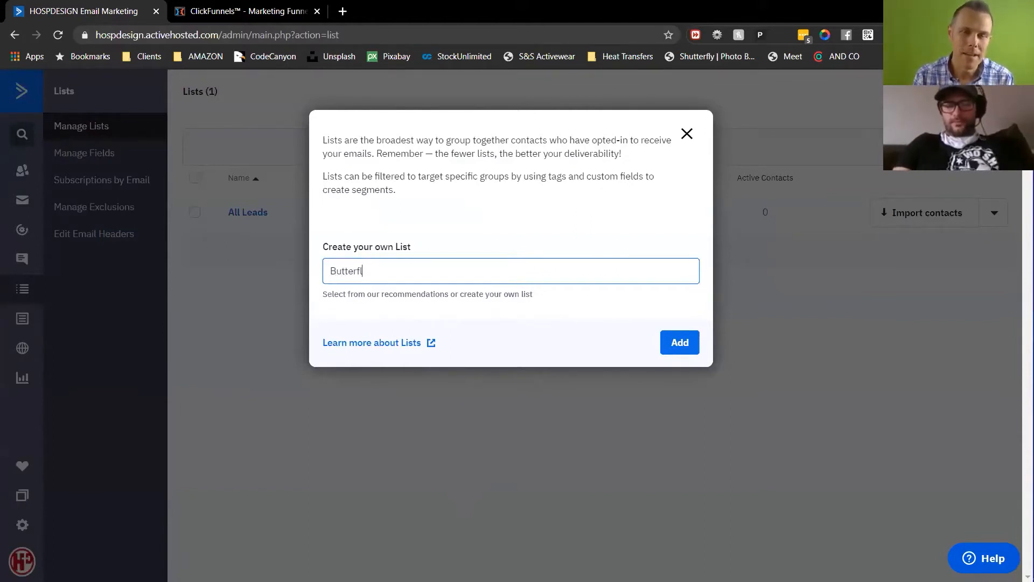
pyautogui.write('y')
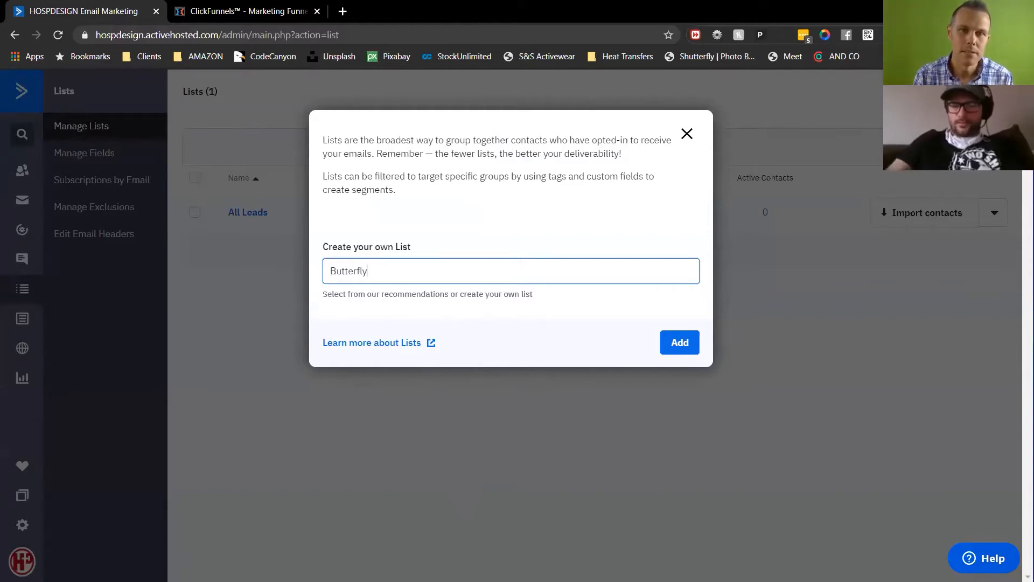
pyautogui.click(672, 344)
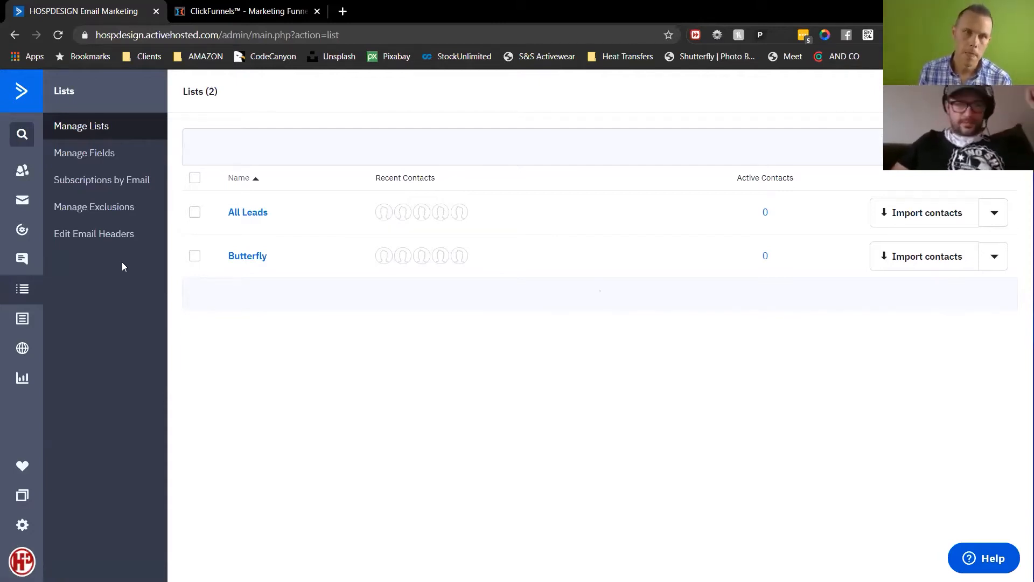
# - Add a contact tag named Purchased in the tag manager
pyautogui.click(22, 172)
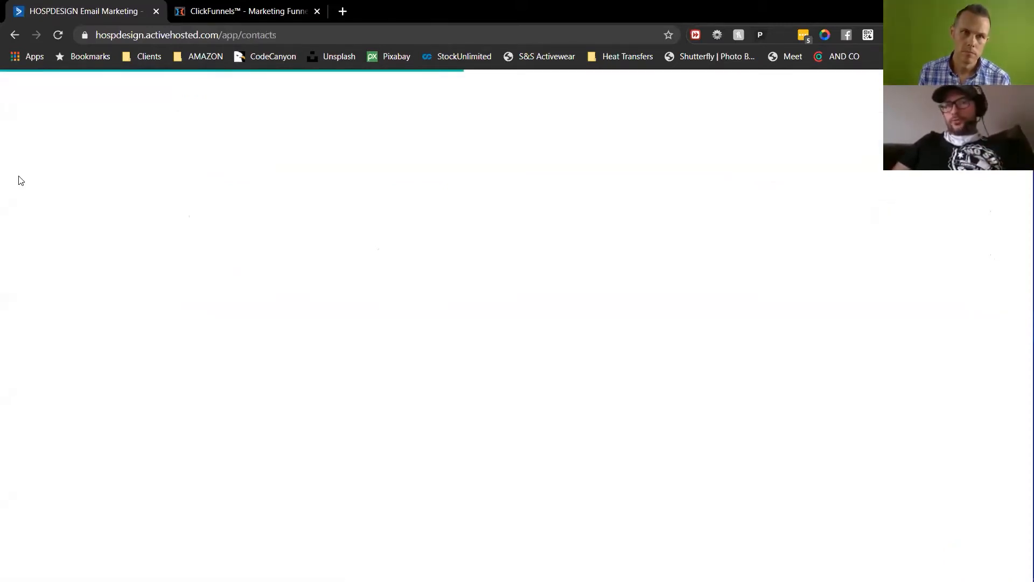
pyautogui.click(81, 179)
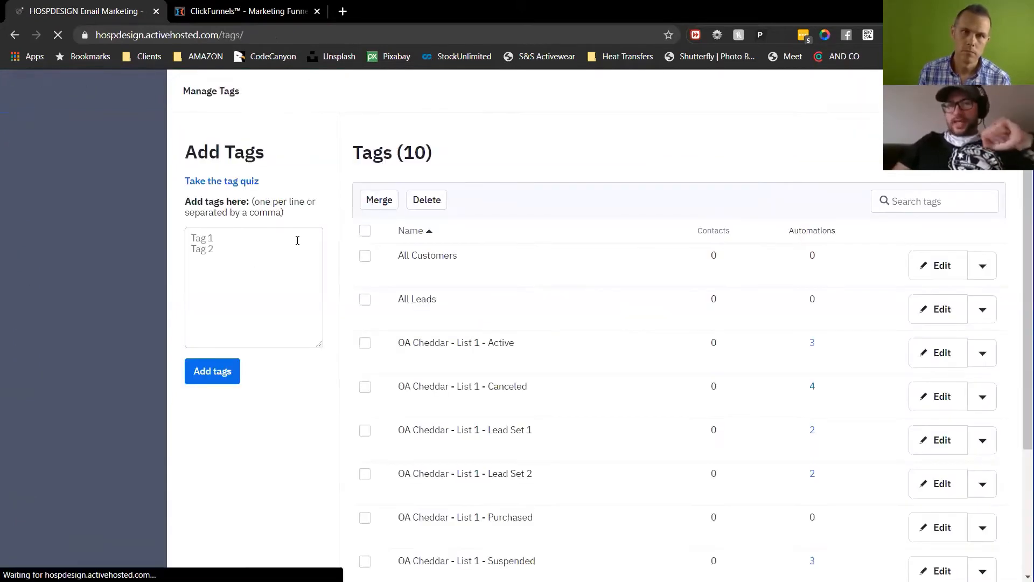
pyautogui.click(253, 250)
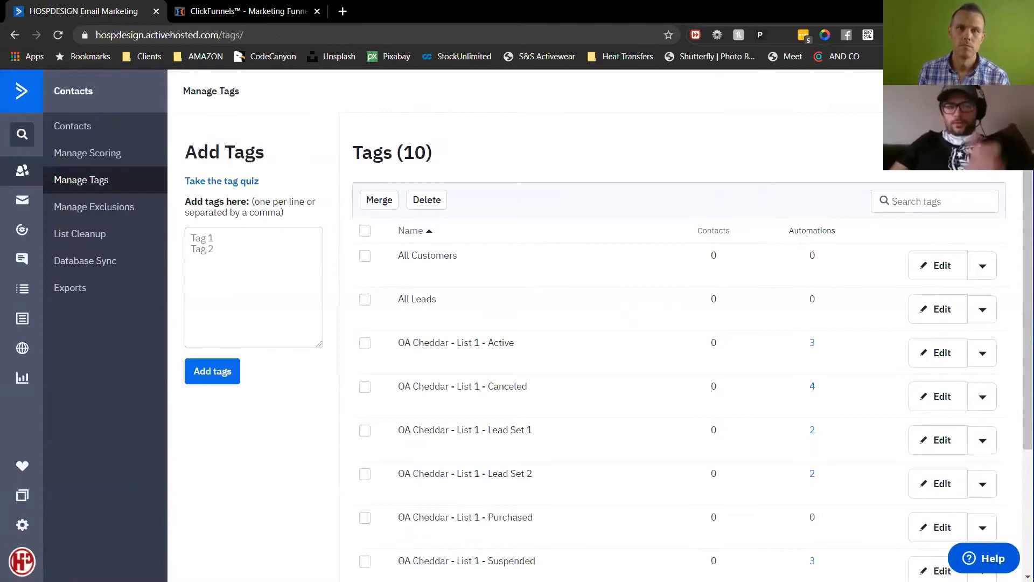
pyautogui.write('Purchased')
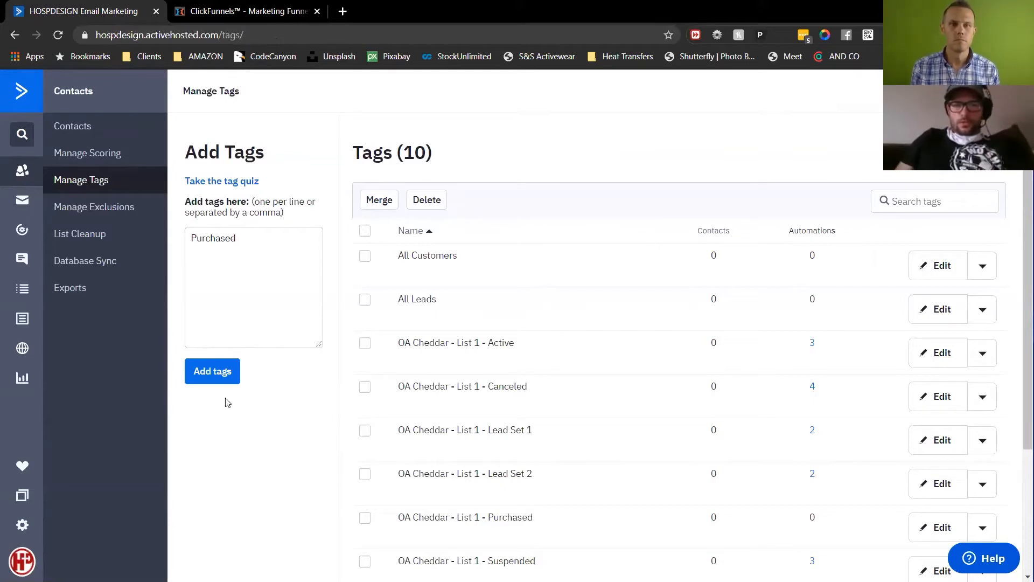
pyautogui.click(200, 370)
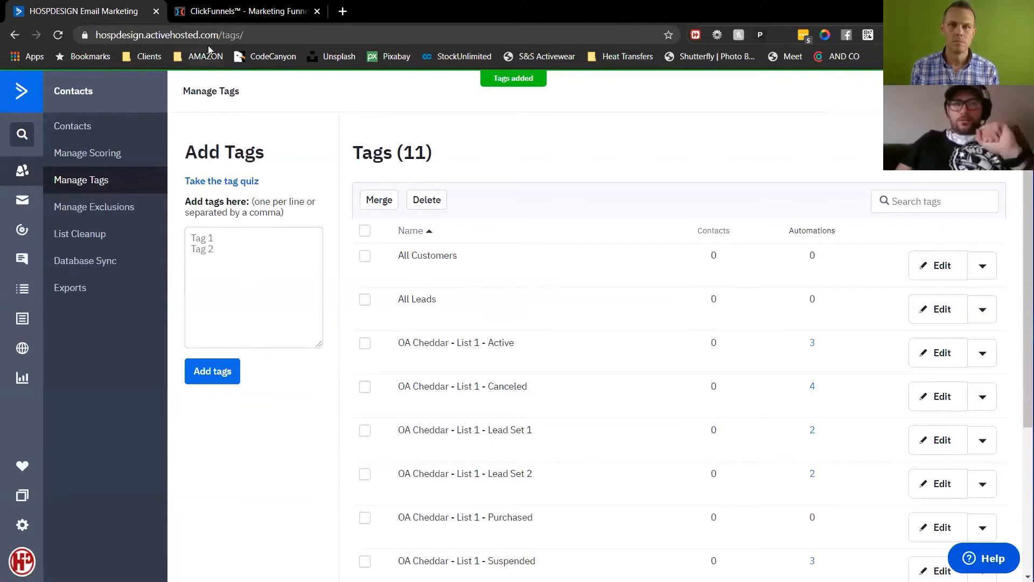
# - Switch to ClickFunnels and open the API integrations page of the account settings
pyautogui.click(211, 16)
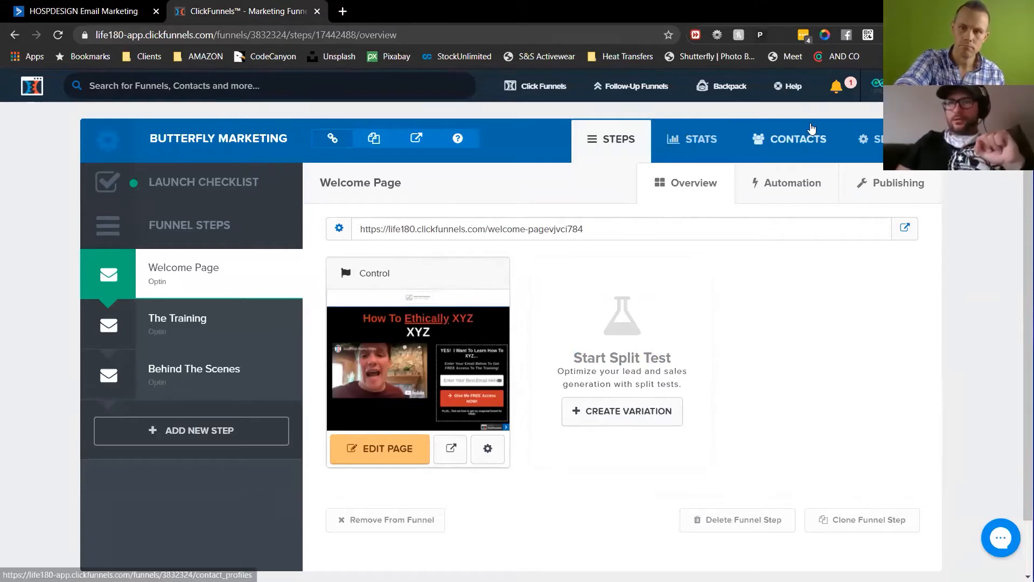
pyautogui.moveTo(875, 85)
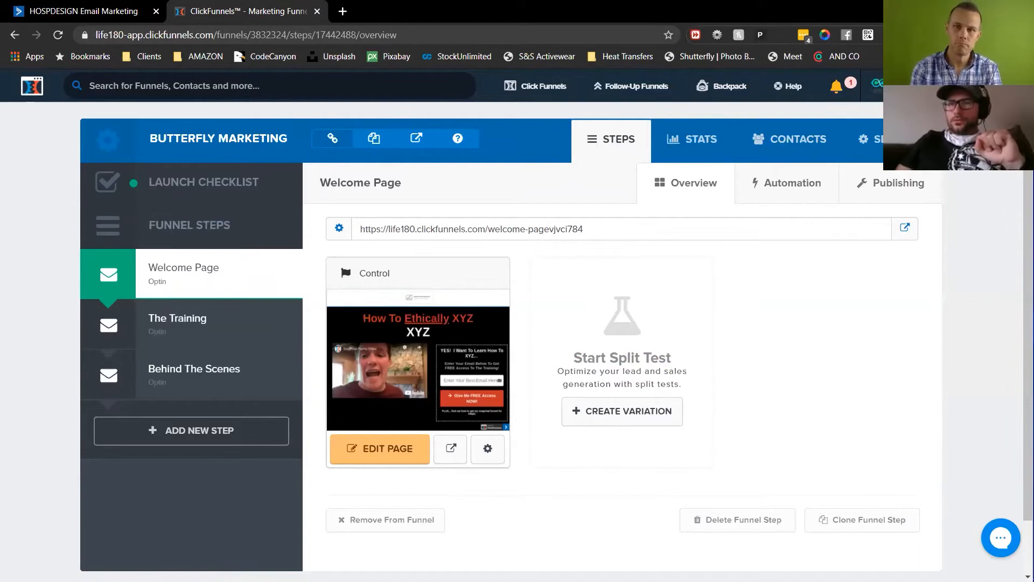
pyautogui.click(875, 85)
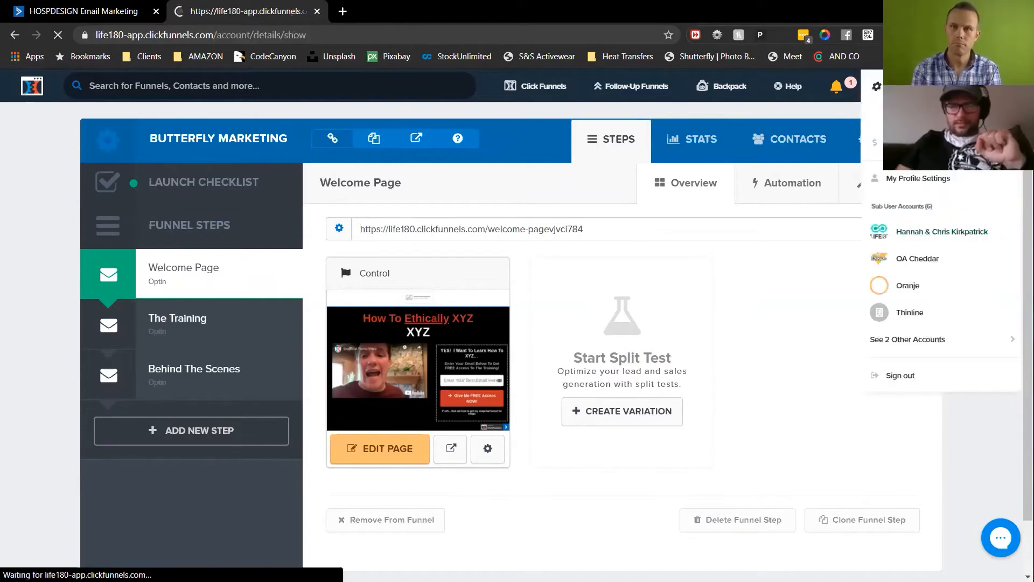
pyautogui.scroll(-5, 363, 406)
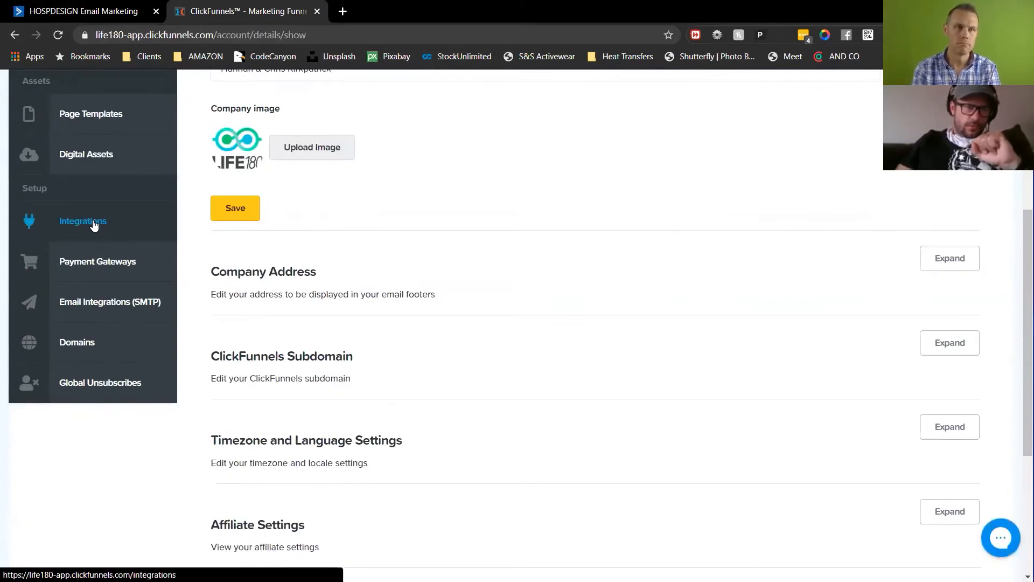
pyautogui.scroll(3, 94, 225)
pyautogui.click(103, 358)
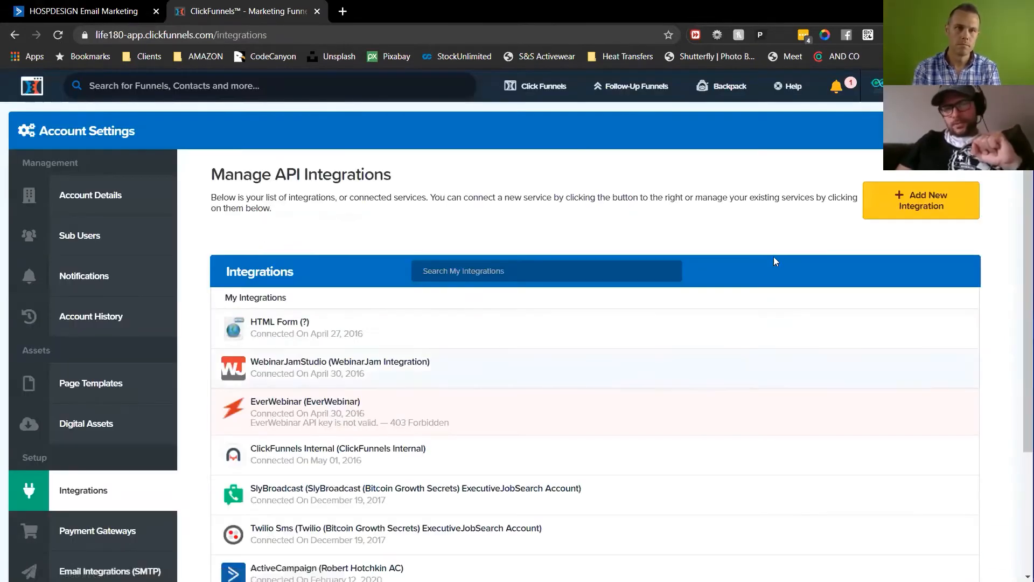
# - Start adding a new integration with ActiveCampaign as the service
pyautogui.click(921, 204)
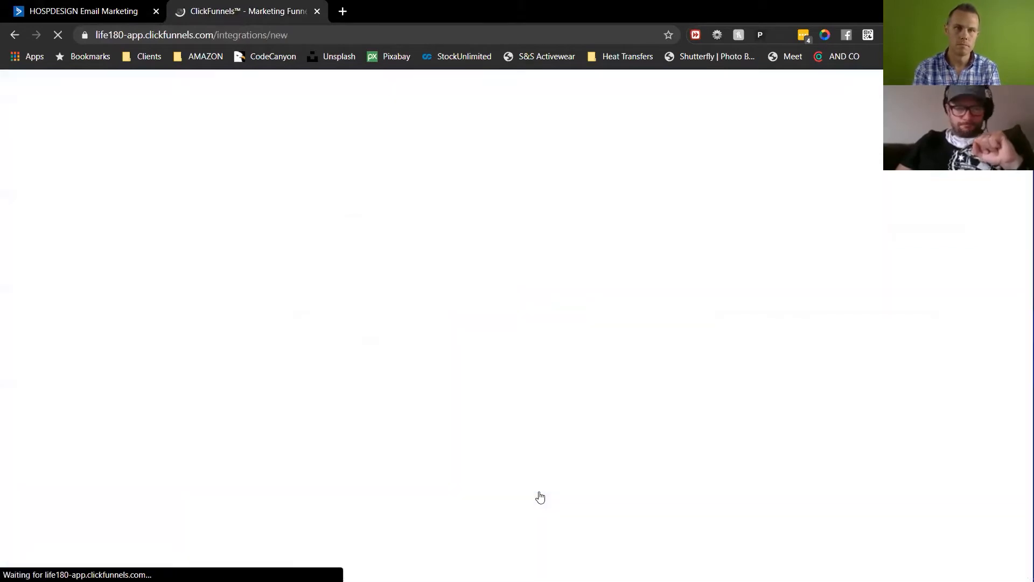
pyautogui.scroll(-1, 499, 319)
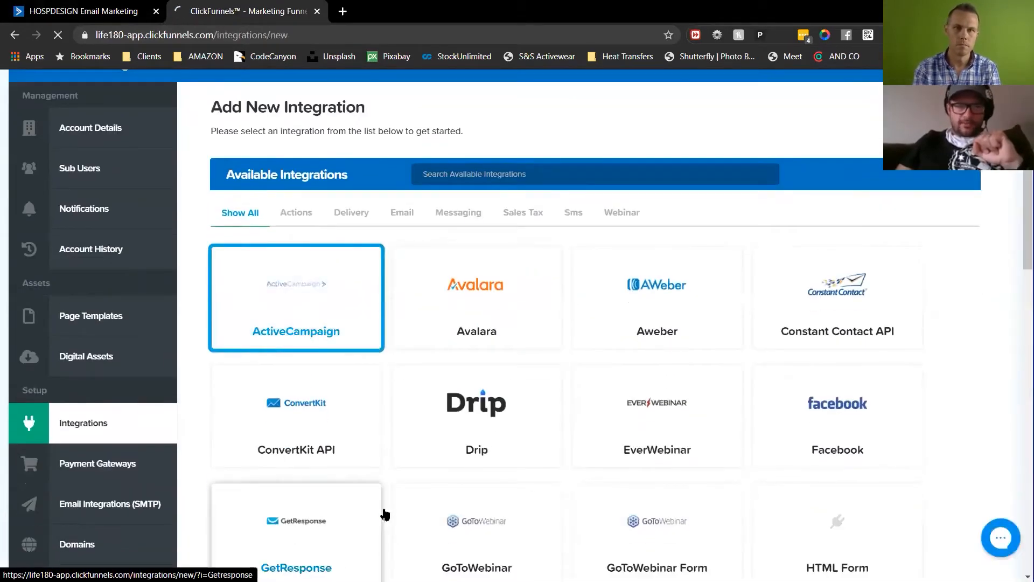
pyautogui.scroll(-2, 501, 326)
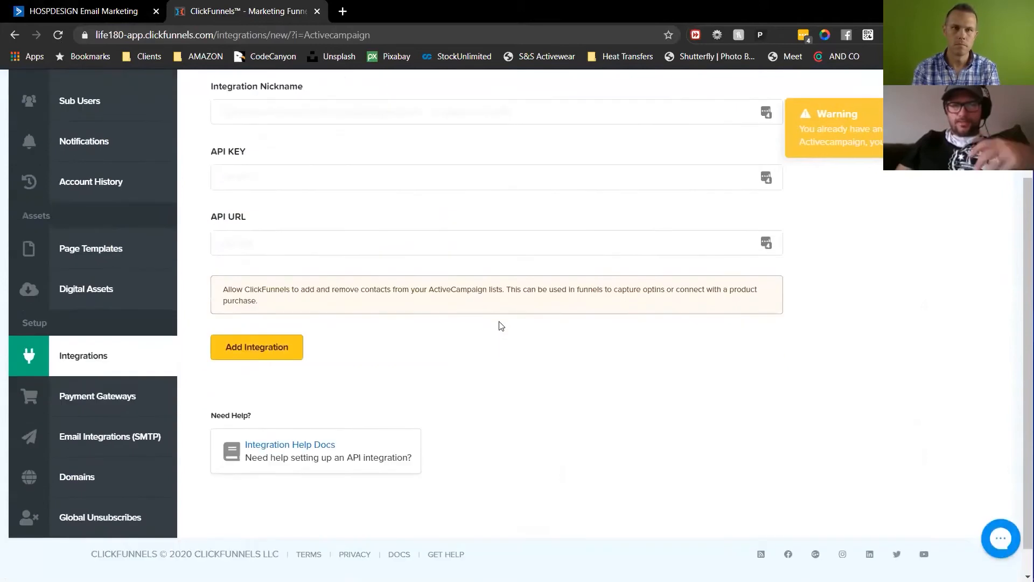
pyautogui.scroll(1, 501, 326)
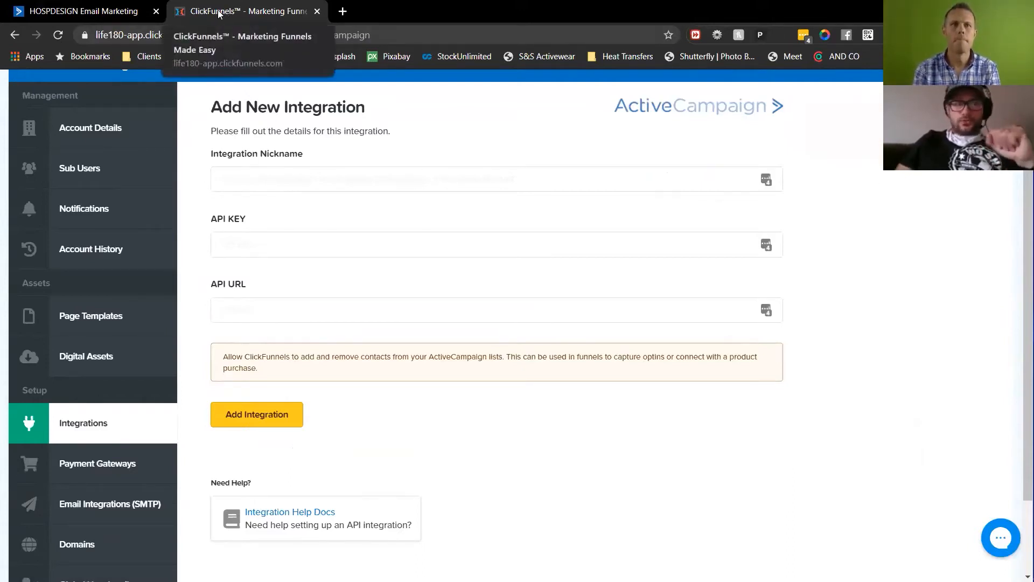
# - Switch to ActiveCampaign and copy the API access URL from the developer settings
pyautogui.click(76, 11)
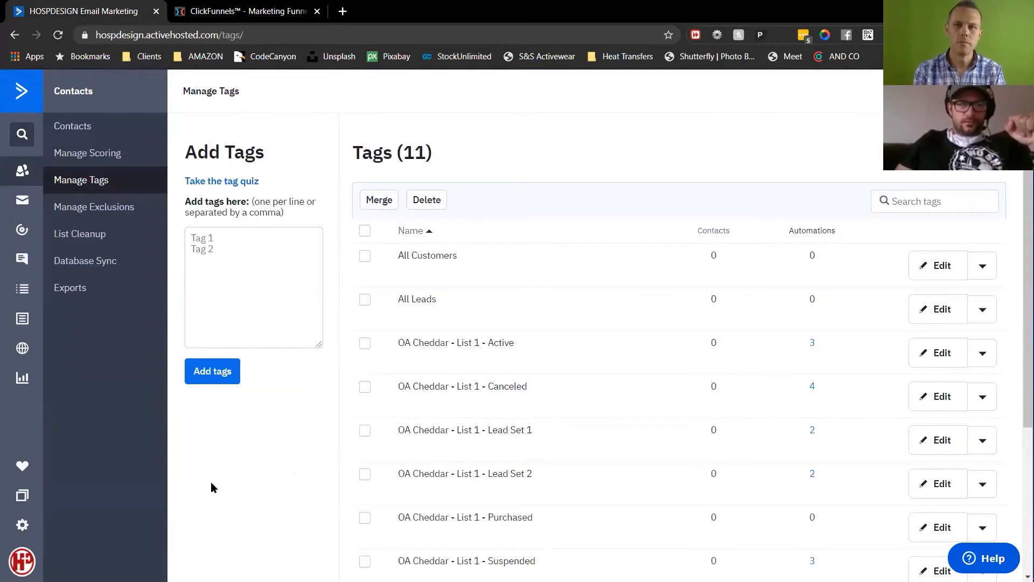
pyautogui.click(25, 526)
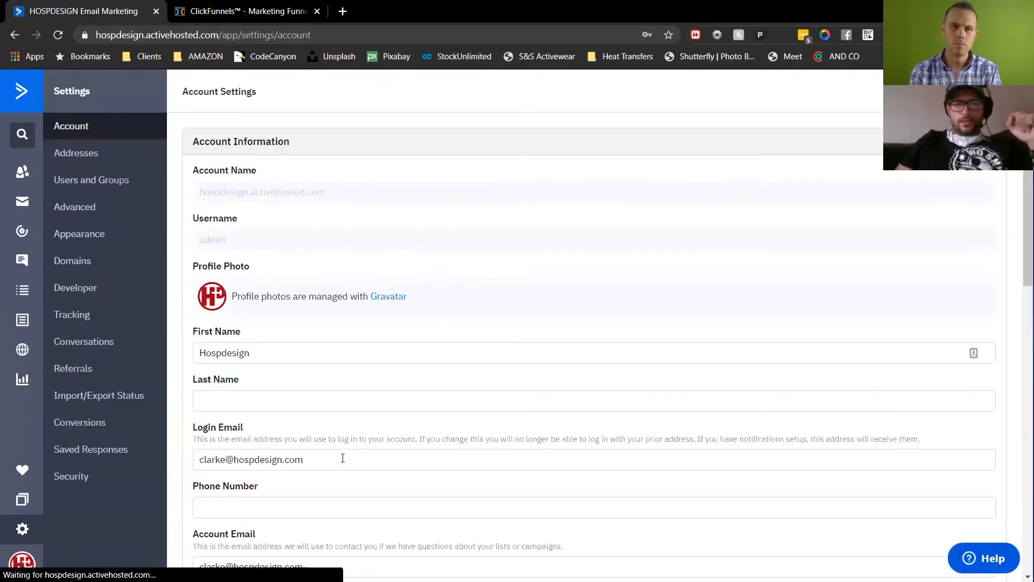
pyautogui.click(79, 295)
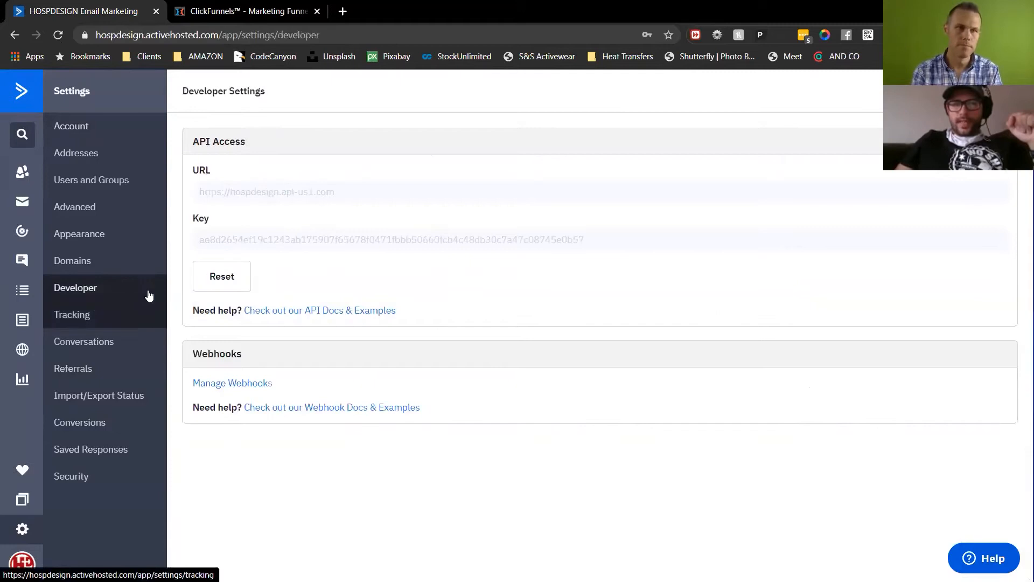
pyautogui.click(360, 197)
pyautogui.tripleClick(215, 193)
pyautogui.hotkey('ctrl', 'c')
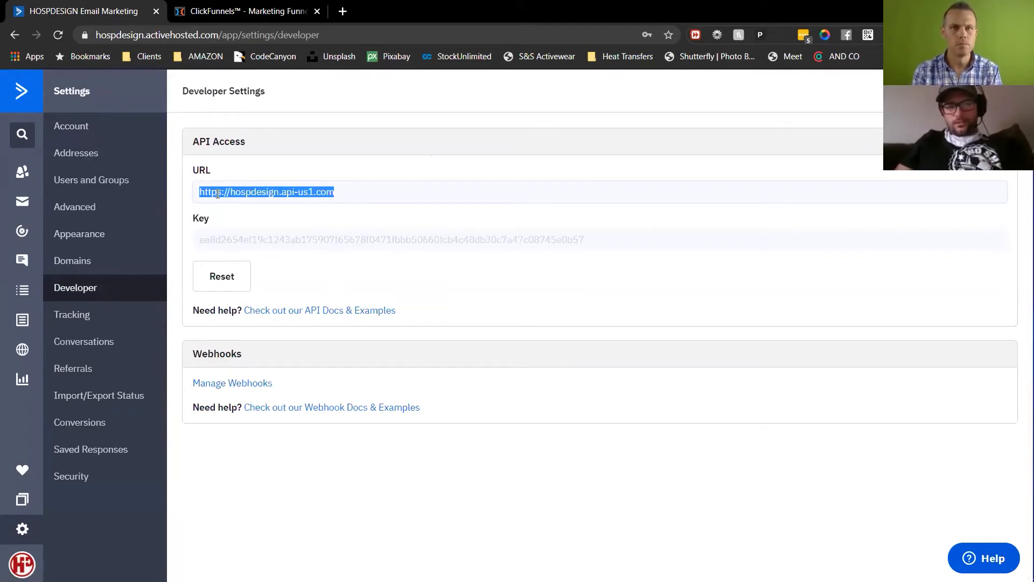
pyautogui.click(221, 12)
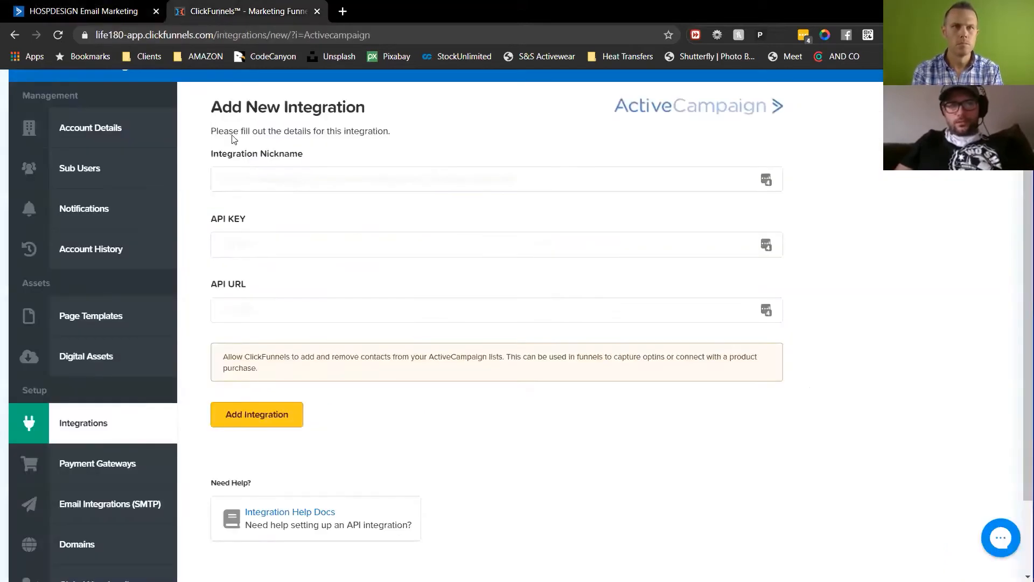
pyautogui.click(285, 308)
pyautogui.hotkey('ctrl', 'v')
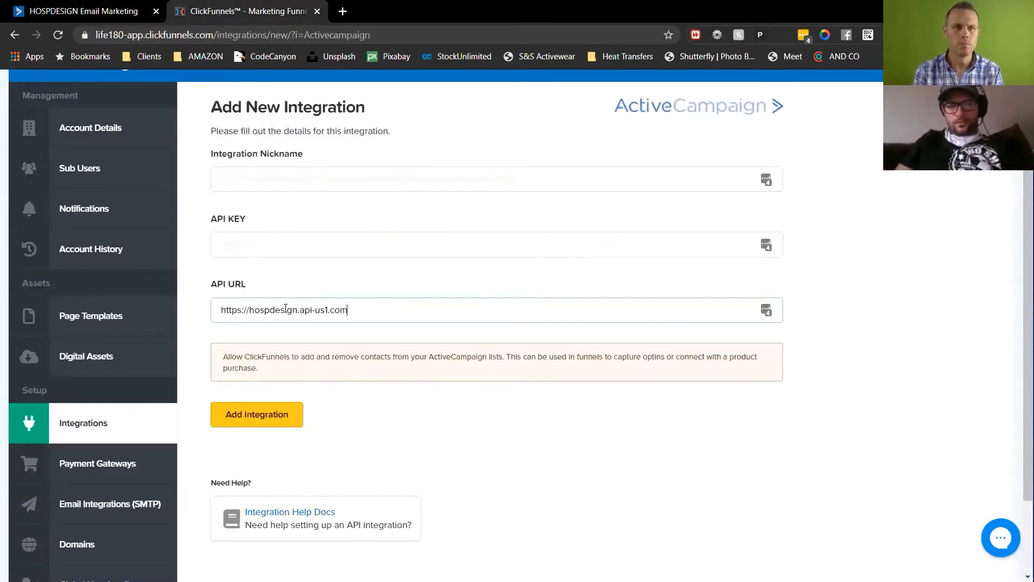
# - Switch to ActiveCampaign and copy the API access key from the developer settings
pyautogui.click(86, 10)
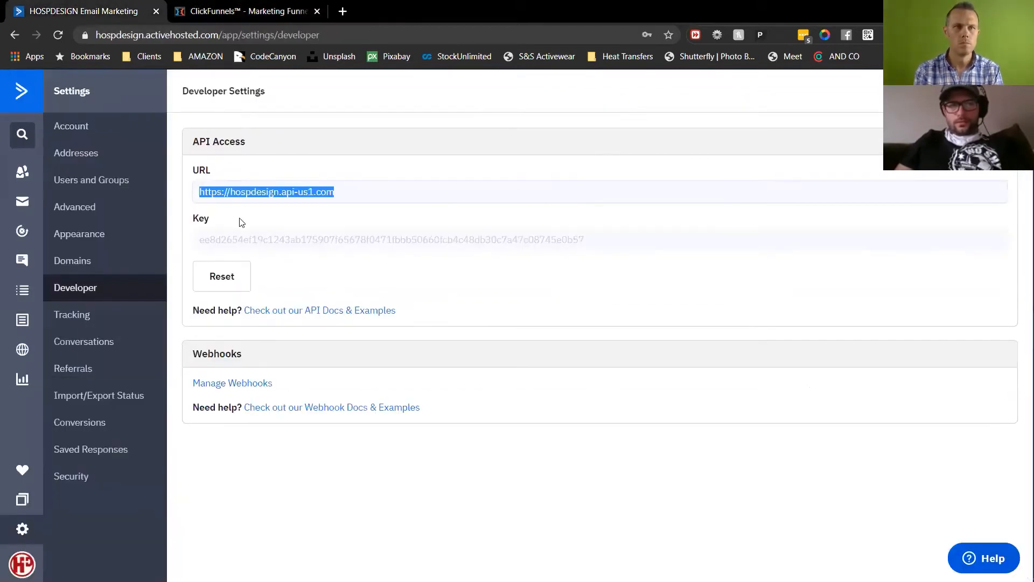
pyautogui.click(248, 239)
pyautogui.hotkey('ctrl', 'c')
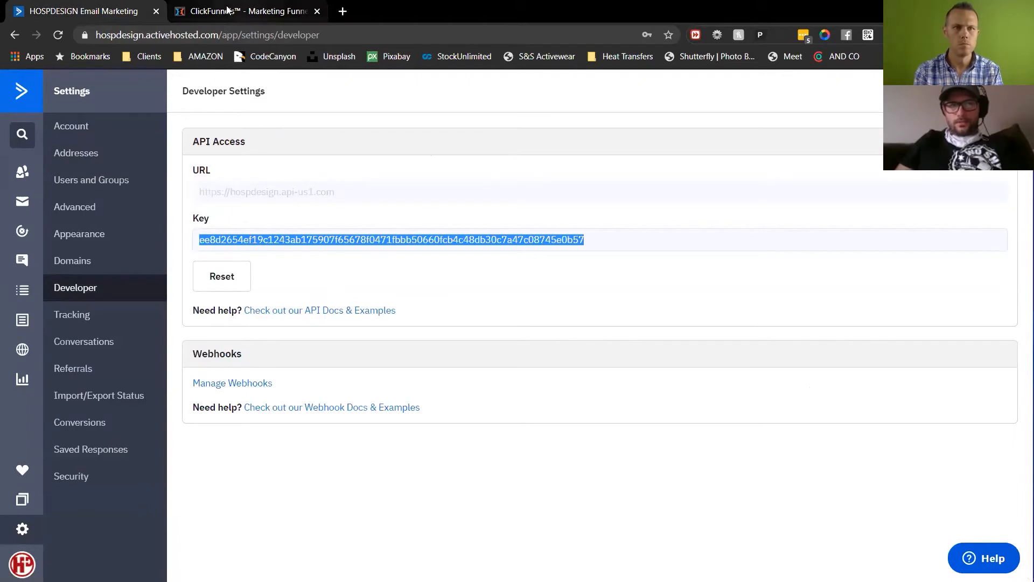
# - Switch to ClickFunnels and paste the copied API key into the new ActiveCampaign integration
pyautogui.click(248, 11)
pyautogui.click(269, 246)
pyautogui.hotkey('ctrl', 'v')
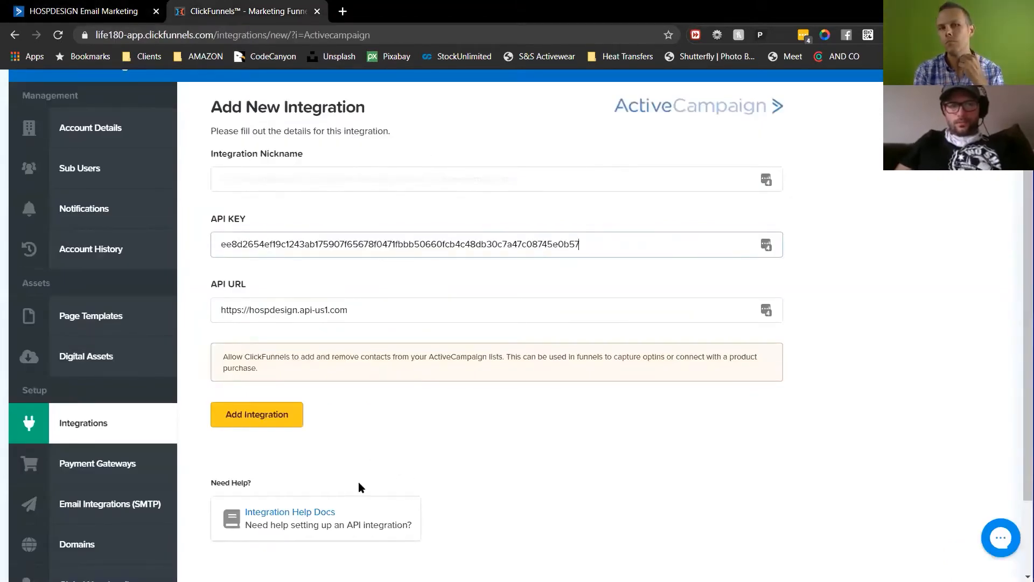
# - Nickname the integration with the account owner's first name followed by AC, and add it to the account
pyautogui.click(282, 180)
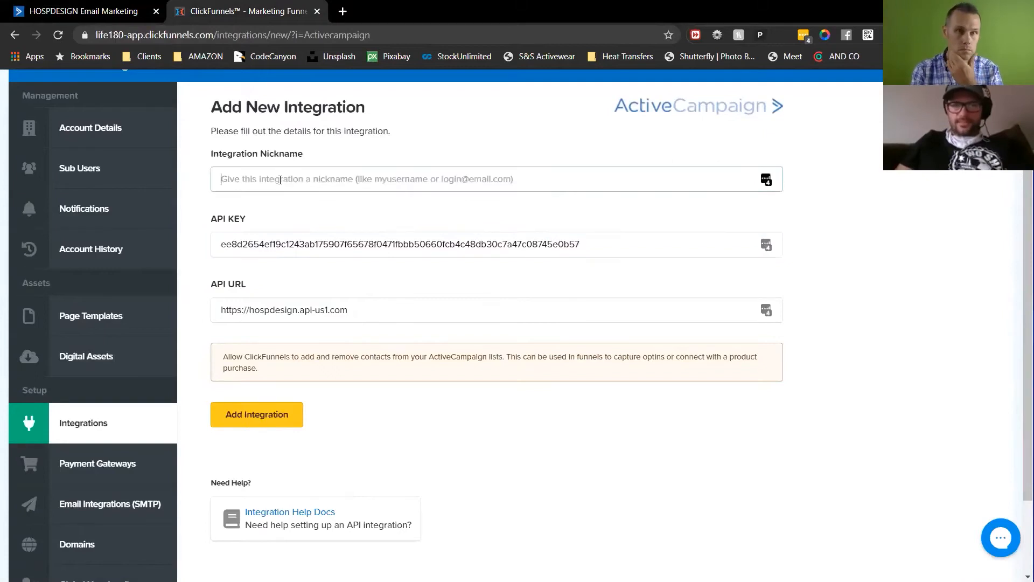
pyautogui.write('C')
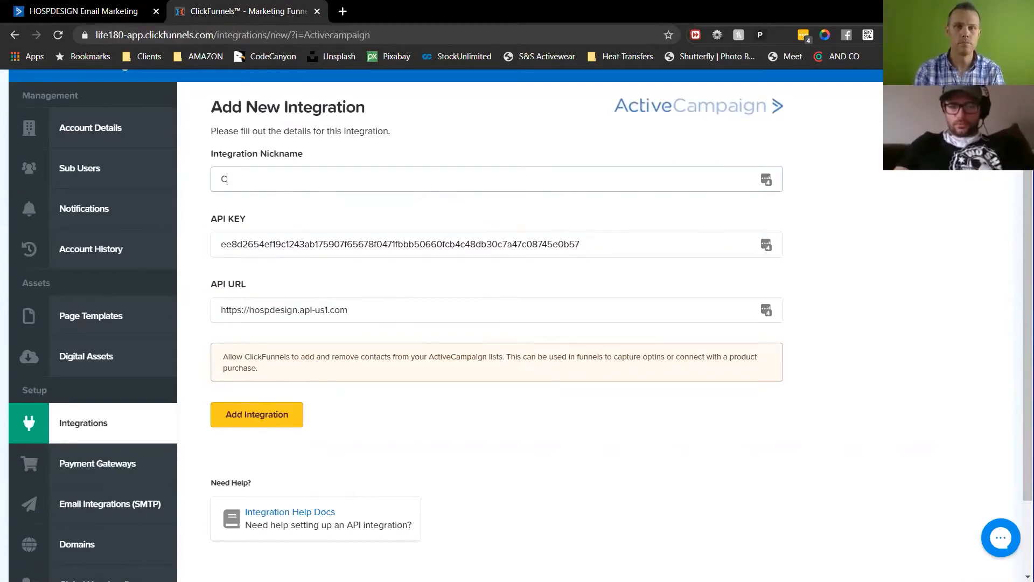
pyautogui.write("larke's")
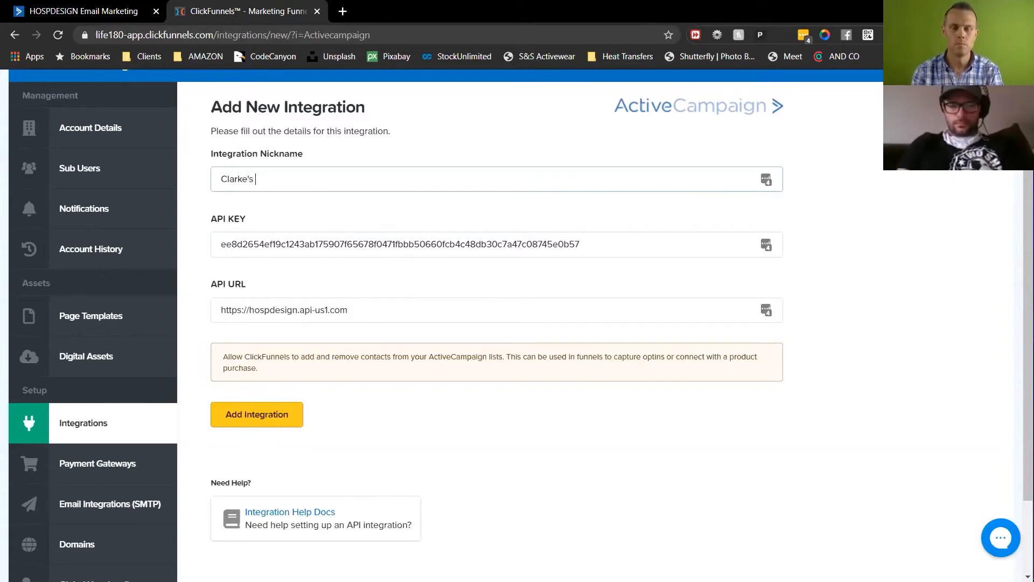
pyautogui.write(' AC')
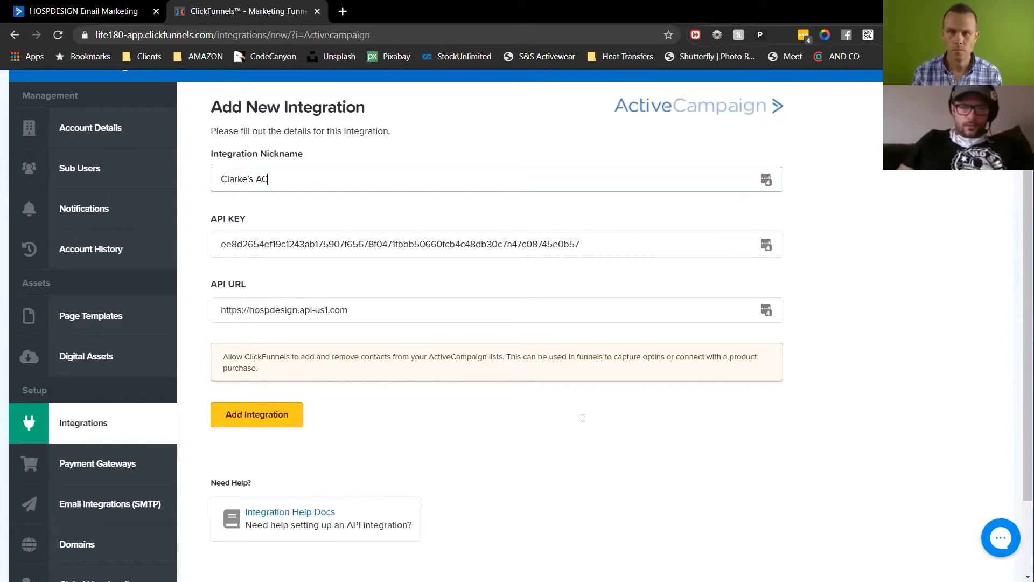
pyautogui.click(238, 425)
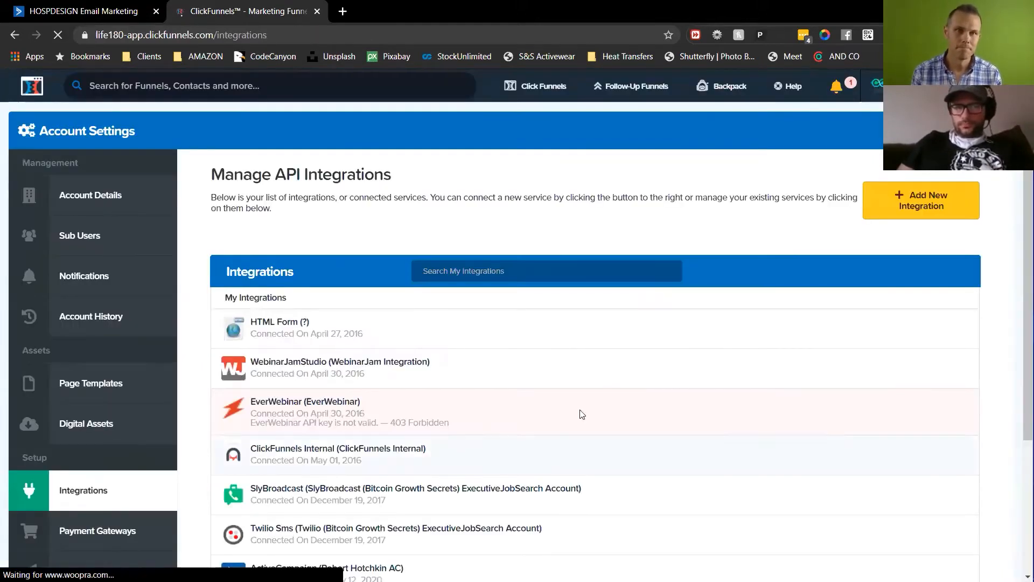
pyautogui.scroll(-3, 579, 415)
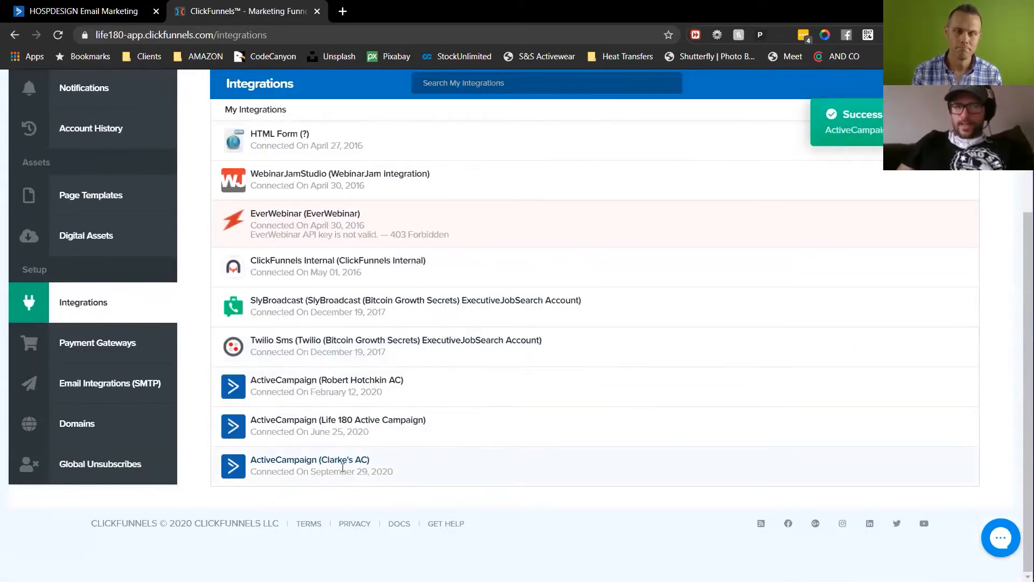
# - Open the Butterfly Marketing funnel from the shared funnels in the account's funnel list
pyautogui.scroll(3, 586, 489)
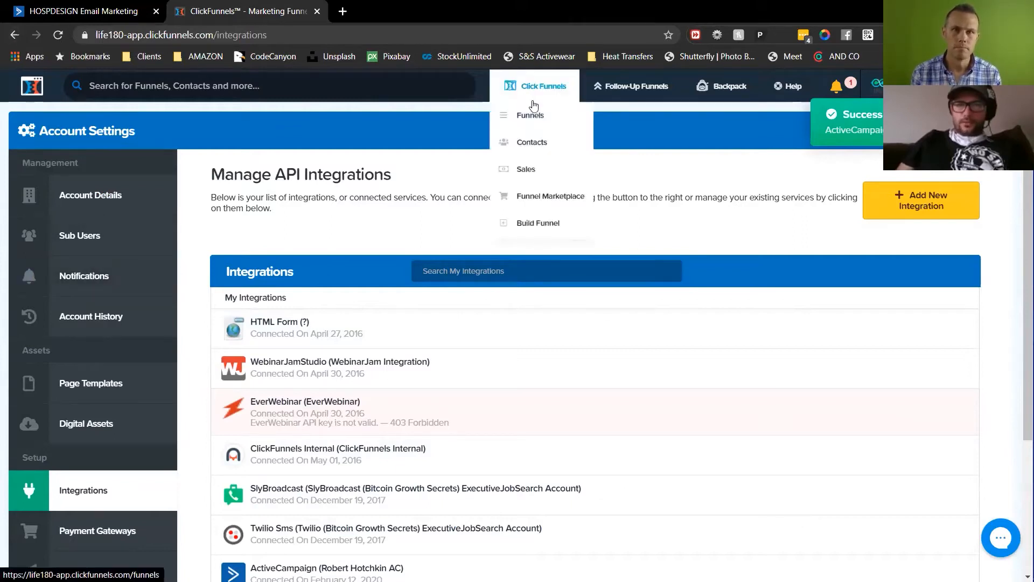
pyautogui.click(534, 112)
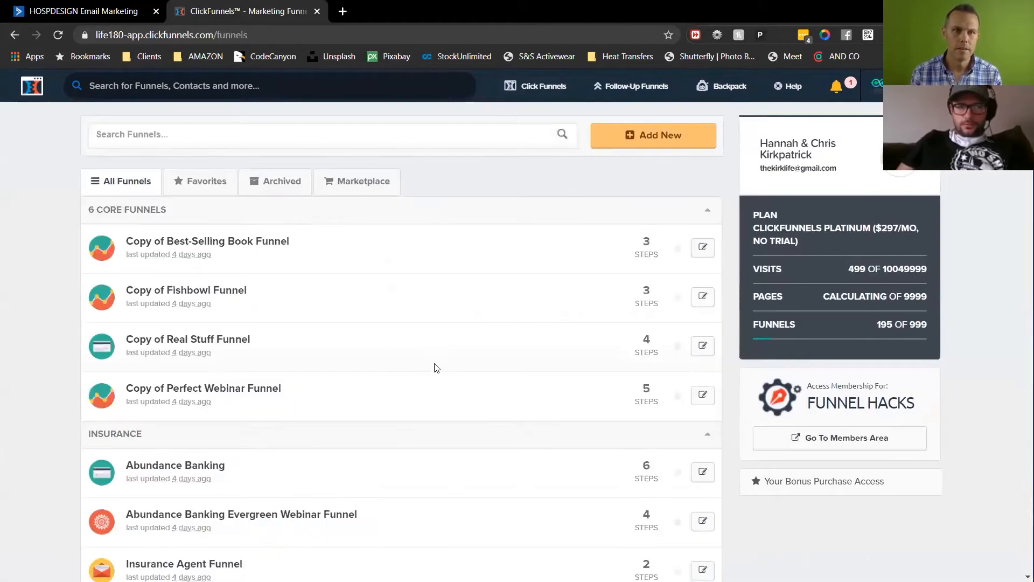
pyautogui.scroll(-10, 434, 365)
pyautogui.scroll(-5, 437, 378)
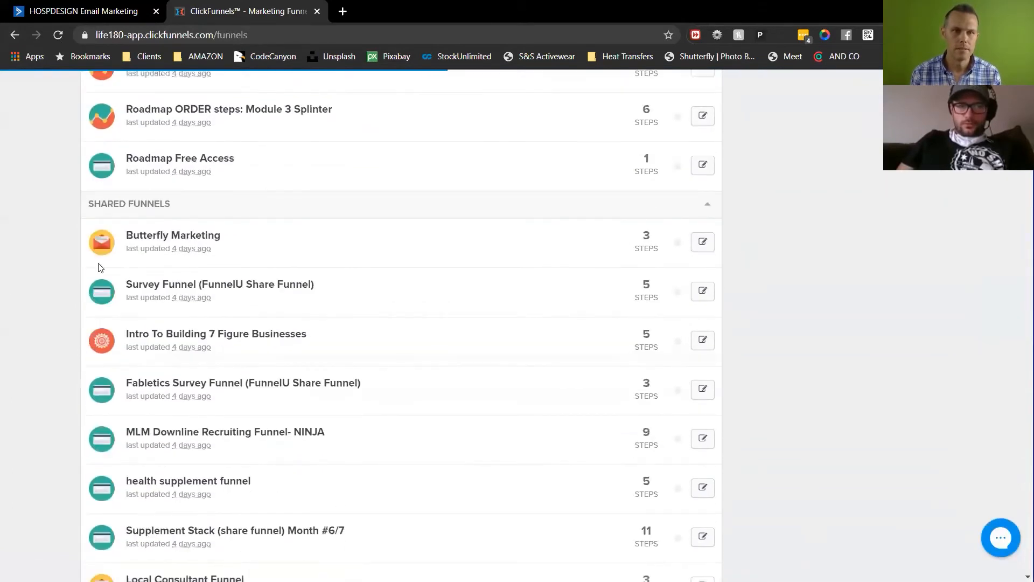
pyautogui.click(184, 236)
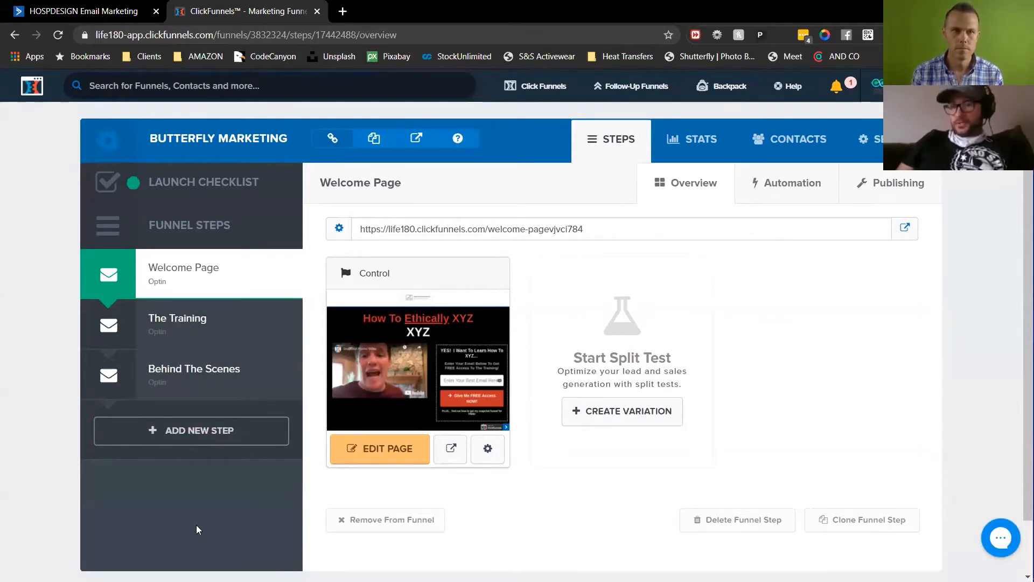
# - Add a funnel step named Checkout and give it the Order Recap order form template
pyautogui.click(202, 434)
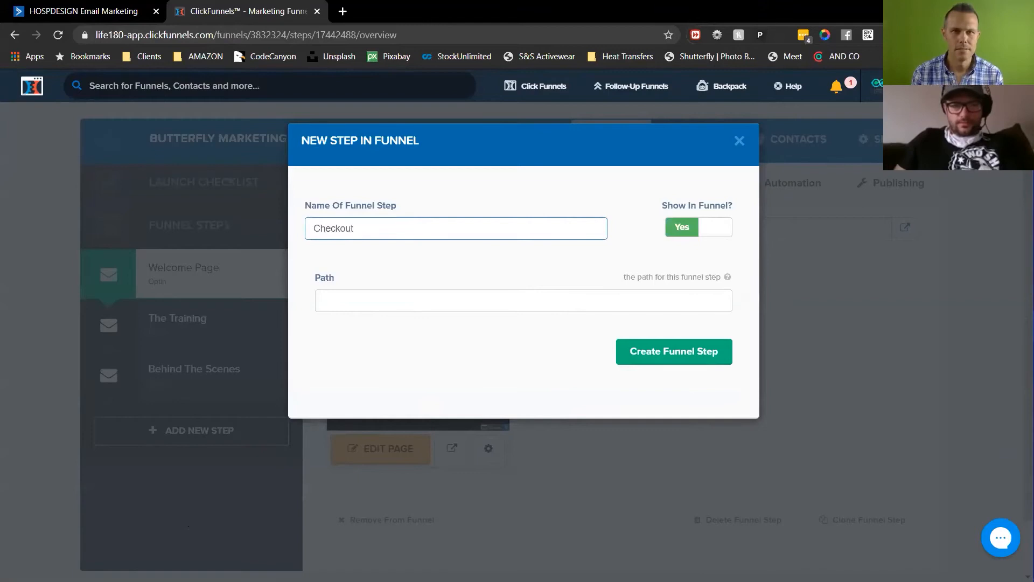
pyautogui.click(658, 355)
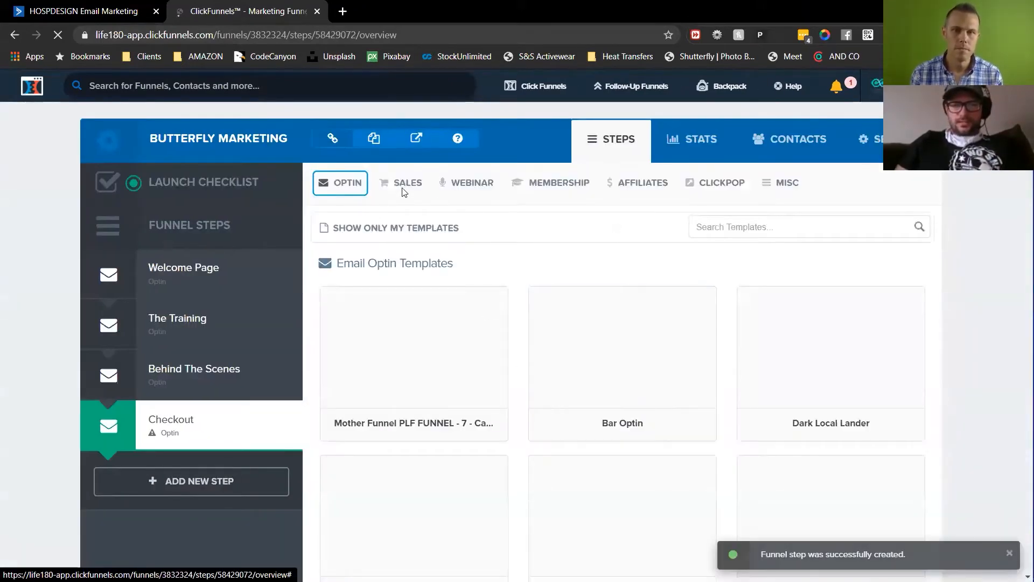
pyautogui.click(403, 183)
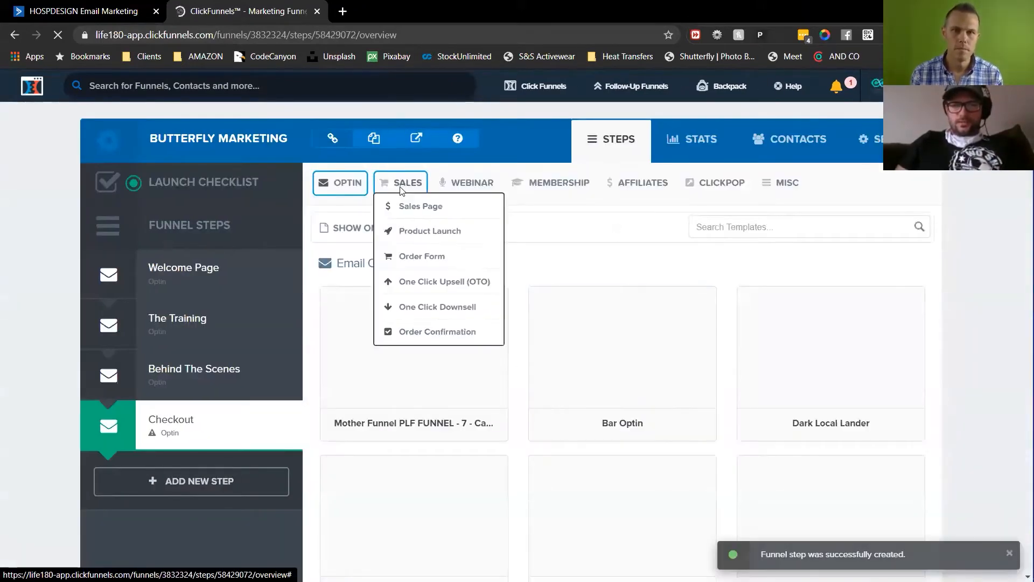
pyautogui.click(428, 257)
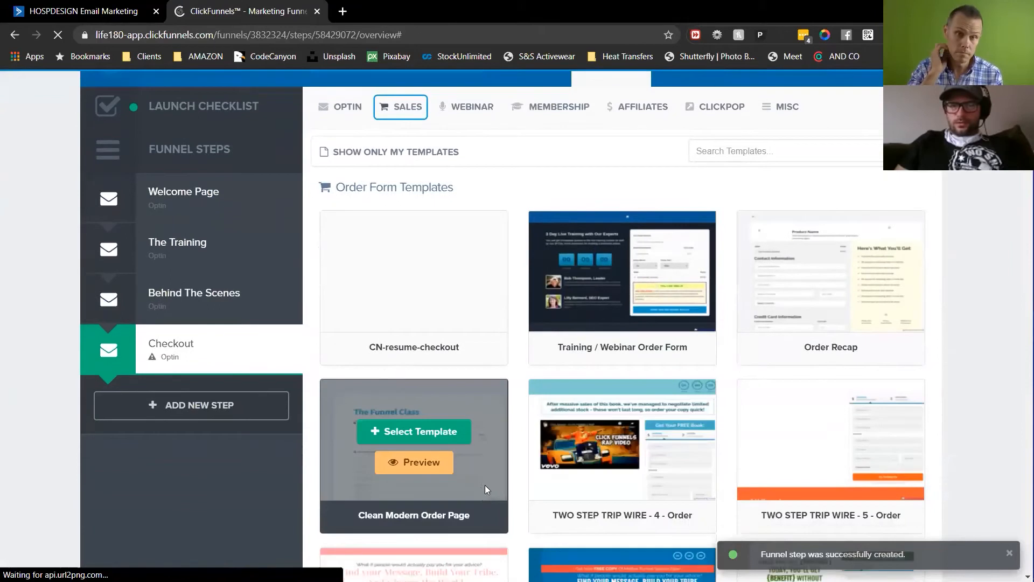
pyautogui.scroll(-4, 485, 485)
pyautogui.click(837, 145)
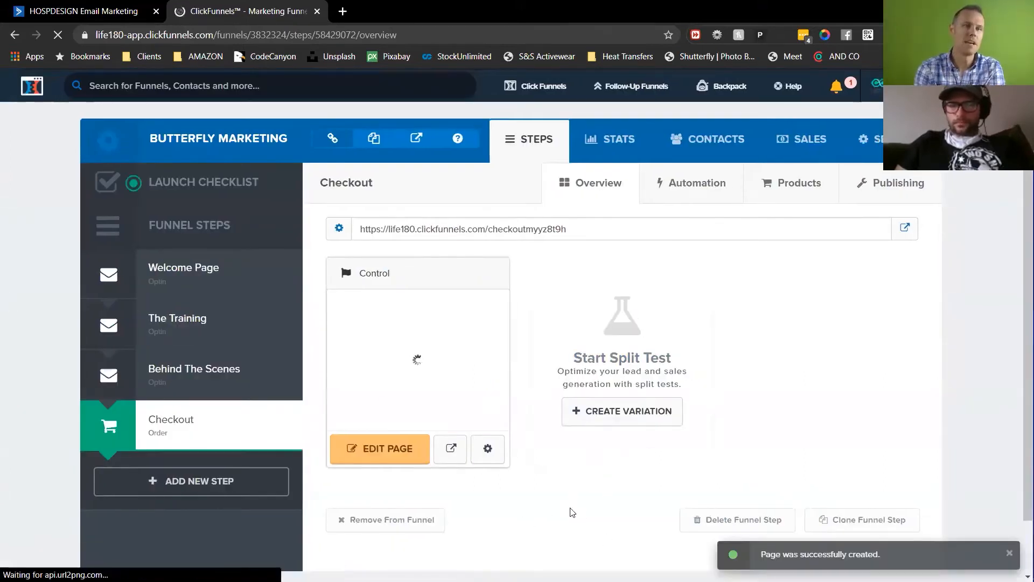
# - Move the Checkout step between Welcome Page and The Training in the funnel order
pyautogui.scroll(-2, 574, 514)
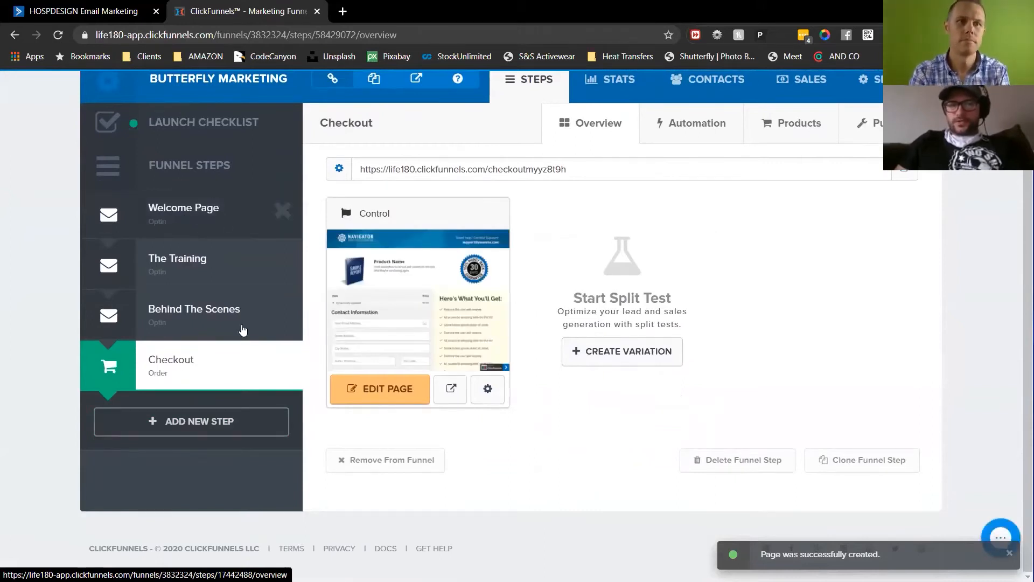
pyautogui.moveTo(229, 382); pyautogui.dragTo(218, 254)
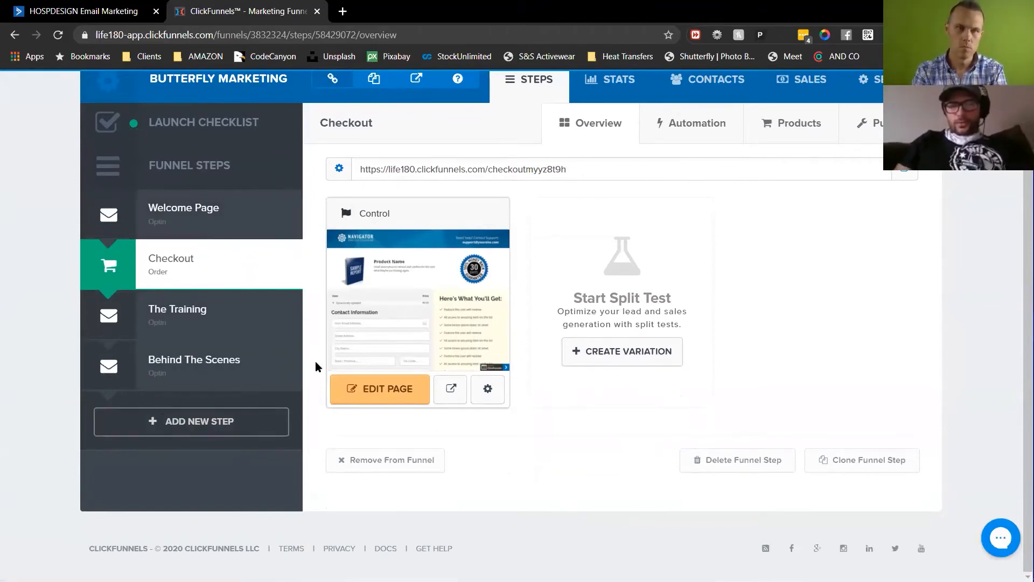
pyautogui.scroll(2, 356, 503)
pyautogui.scroll(-2, 554, 510)
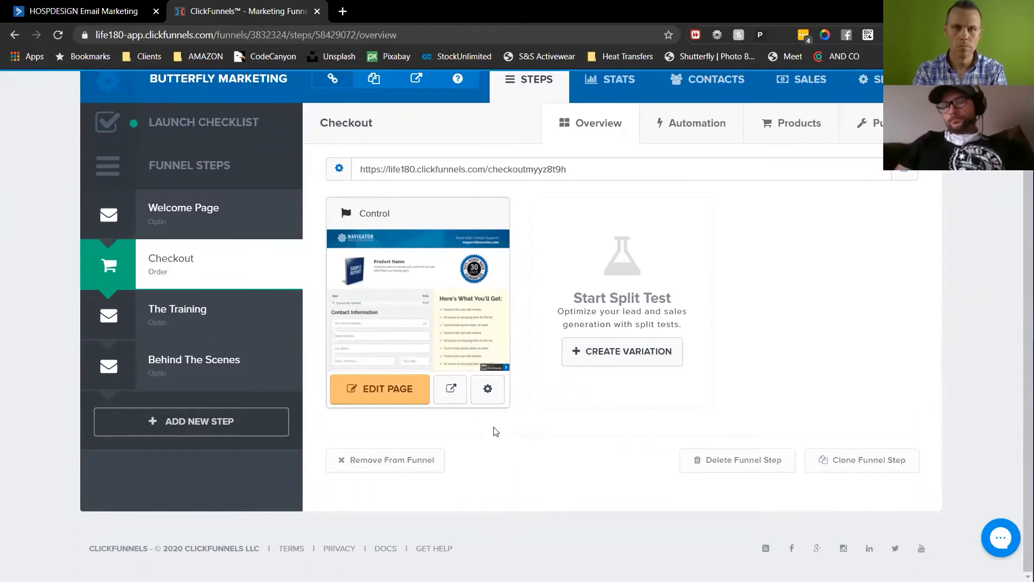
# - Open the Checkout page in the page editor and bring up its email integration settings
pyautogui.click(389, 397)
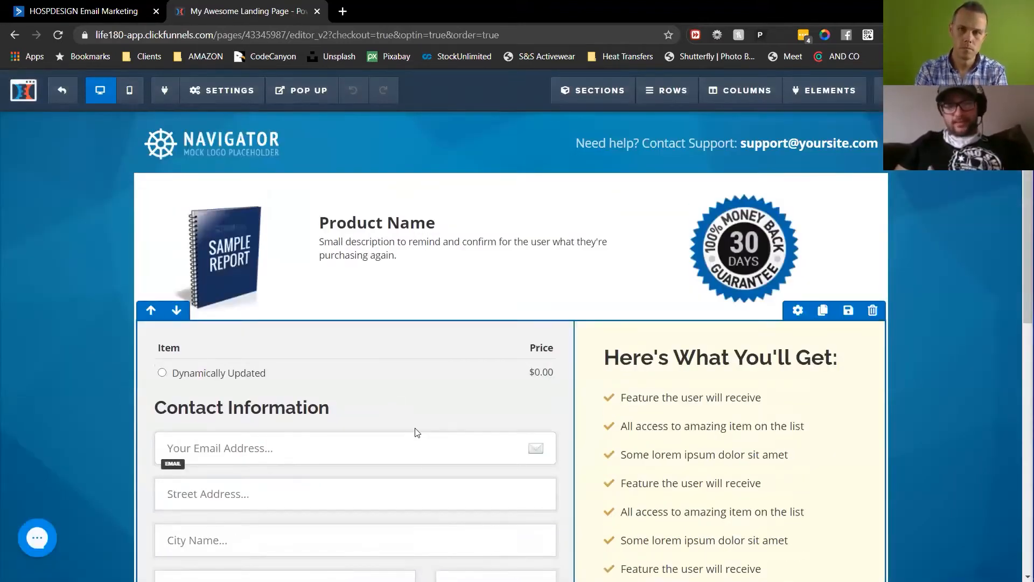
pyautogui.scroll(-3, 397, 406)
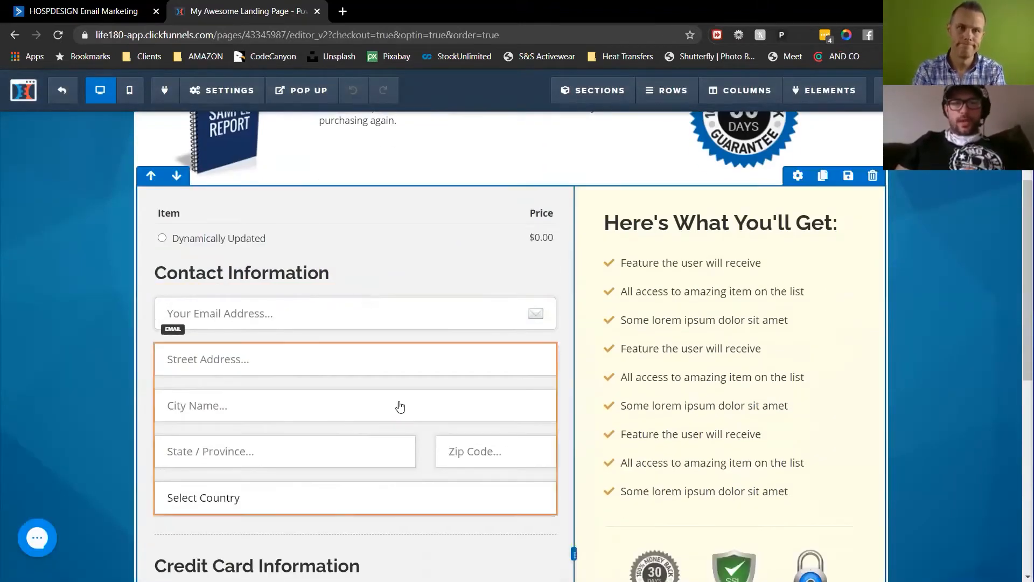
pyautogui.scroll(3, 399, 406)
pyautogui.click(227, 92)
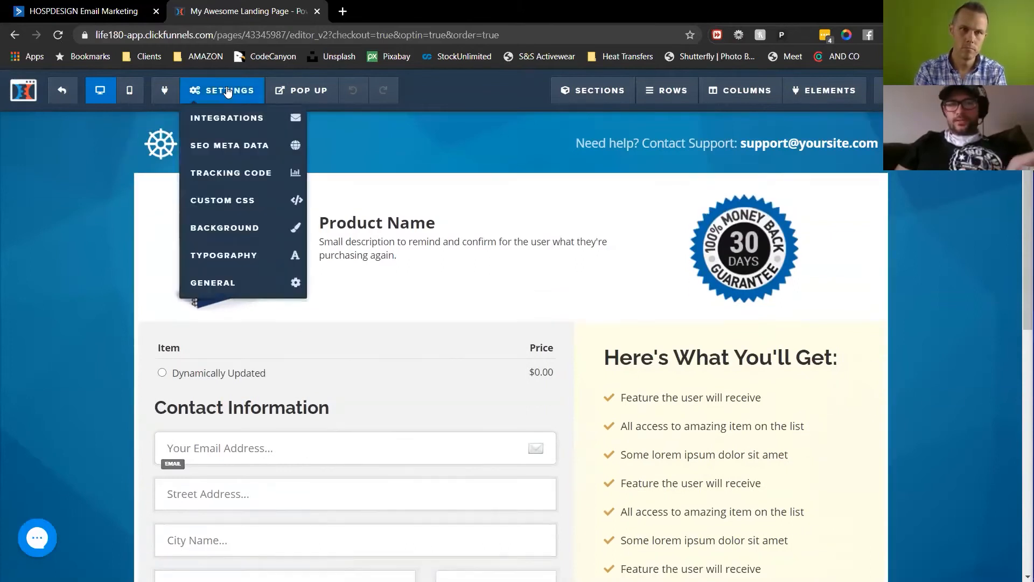
pyautogui.click(226, 117)
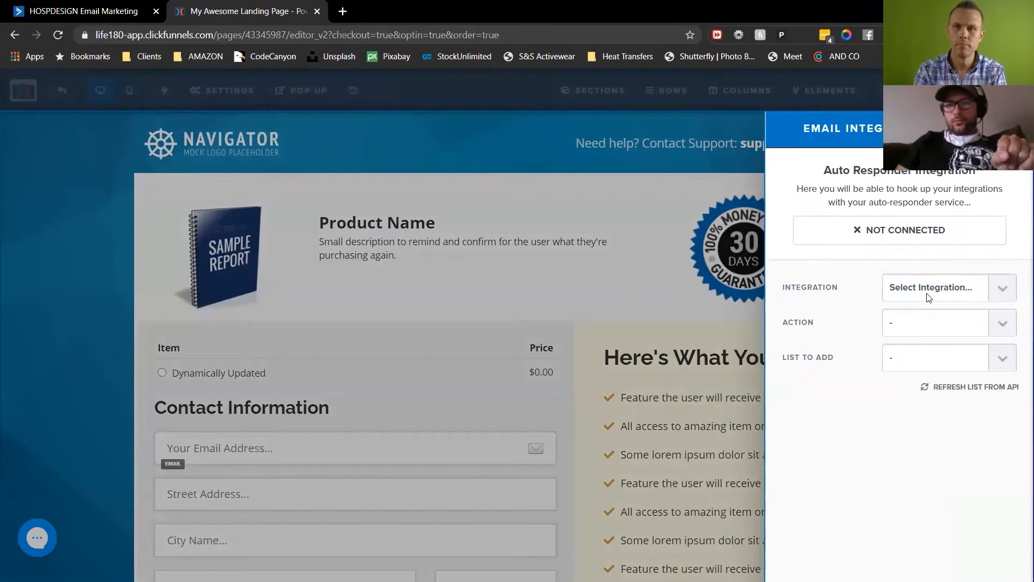
# - Connect the page to the newly added ActiveCampaign integration with the action Add To List and the Butterfly list
pyautogui.click(1001, 295)
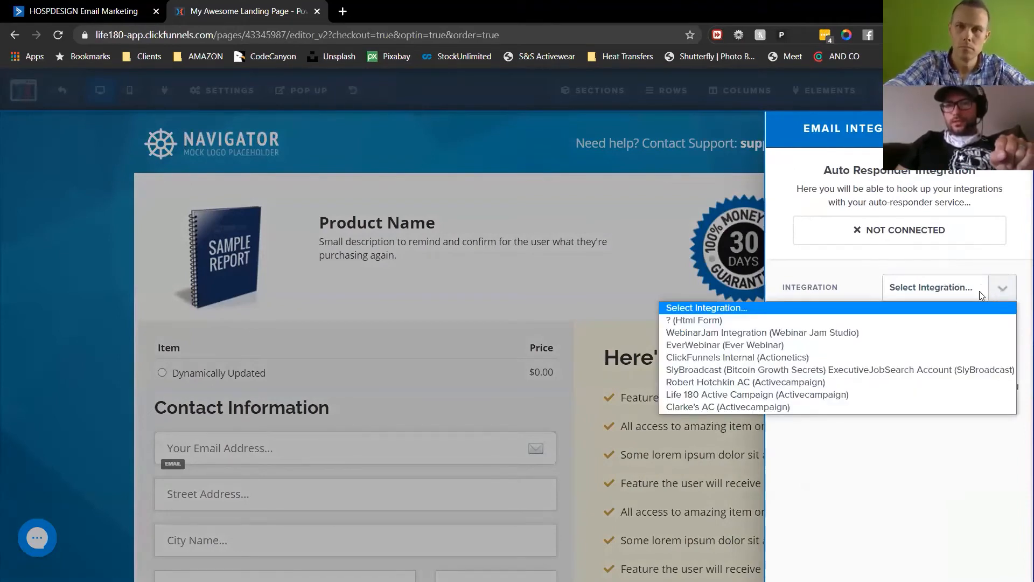
pyautogui.click(754, 407)
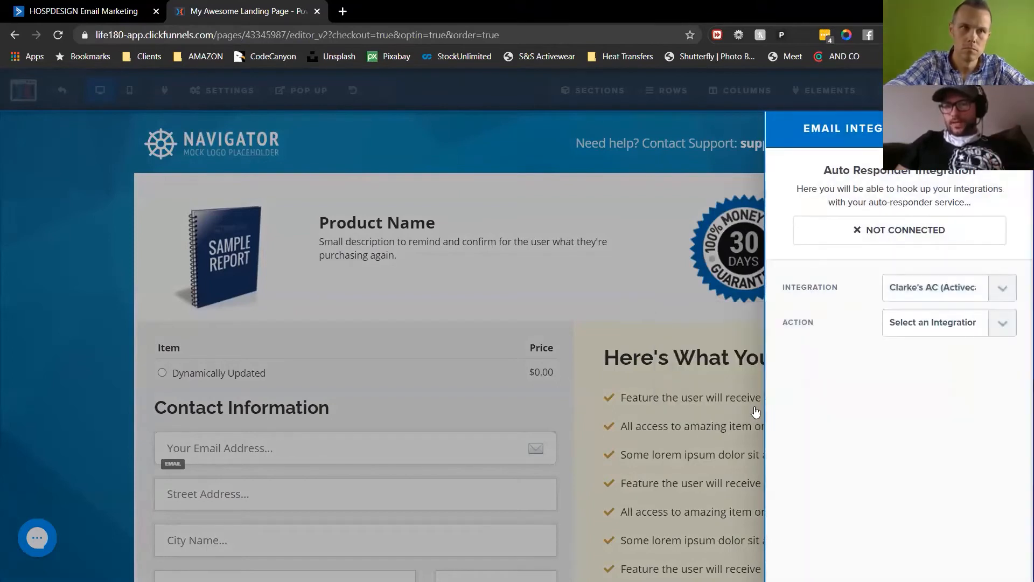
pyautogui.click(1003, 327)
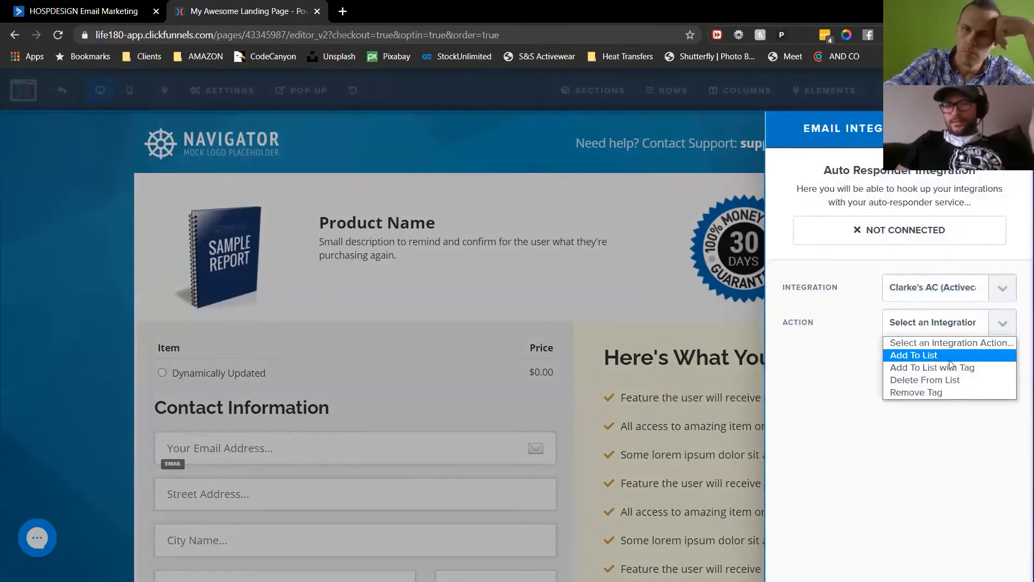
pyautogui.click(906, 359)
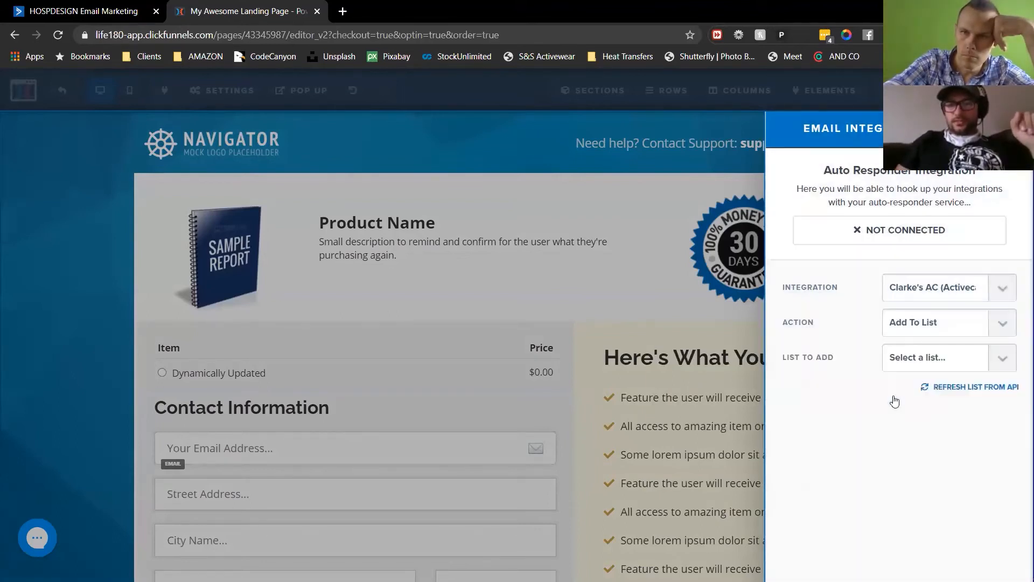
pyautogui.click(1004, 359)
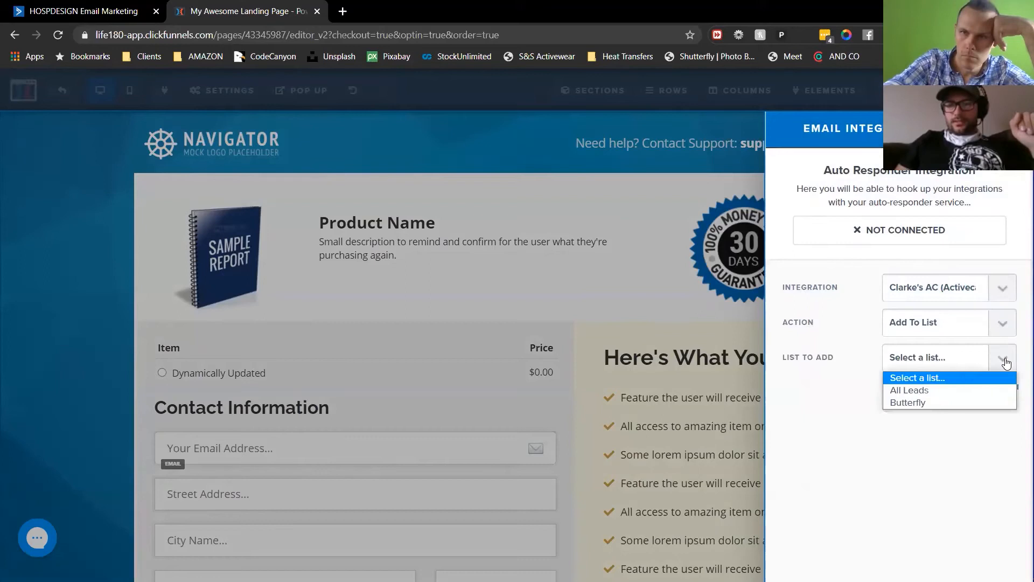
pyautogui.click(924, 401)
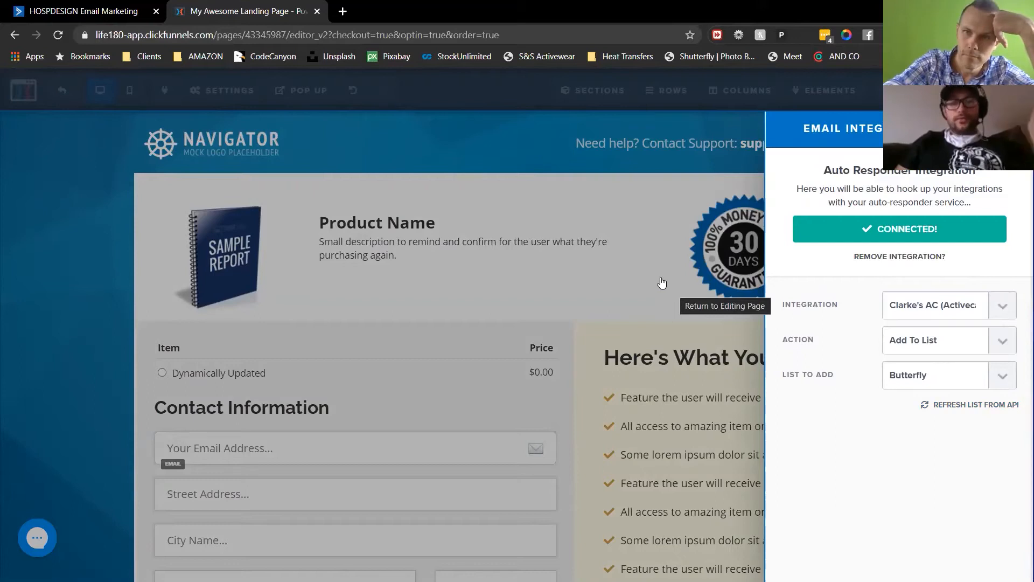
pyautogui.click(647, 253)
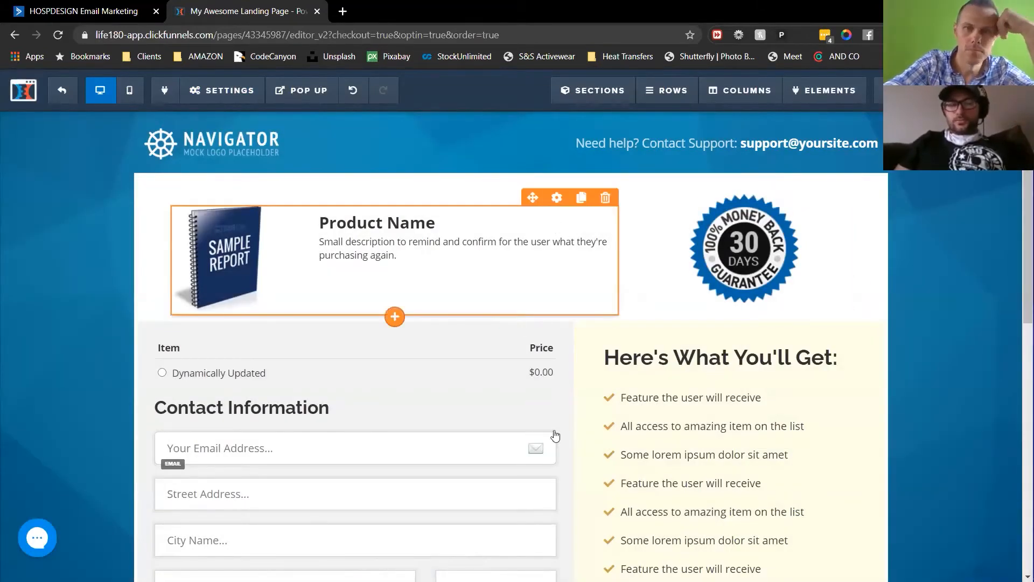
# - Try to save the Checkout page without filling in its SEO metadata
pyautogui.scroll(-3, 417, 330)
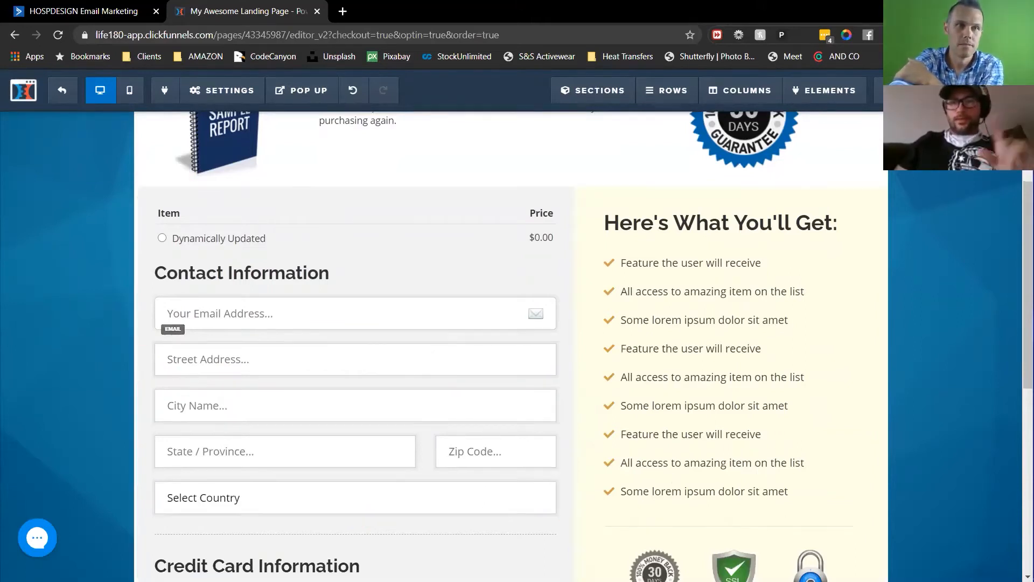
pyautogui.hotkey('ctrl', 's')
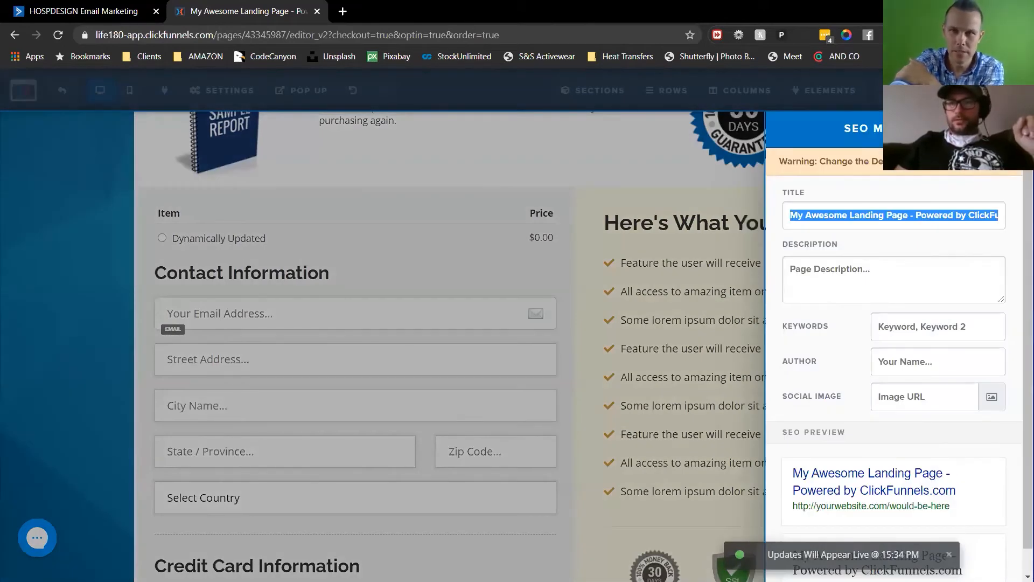
pyautogui.click(731, 180)
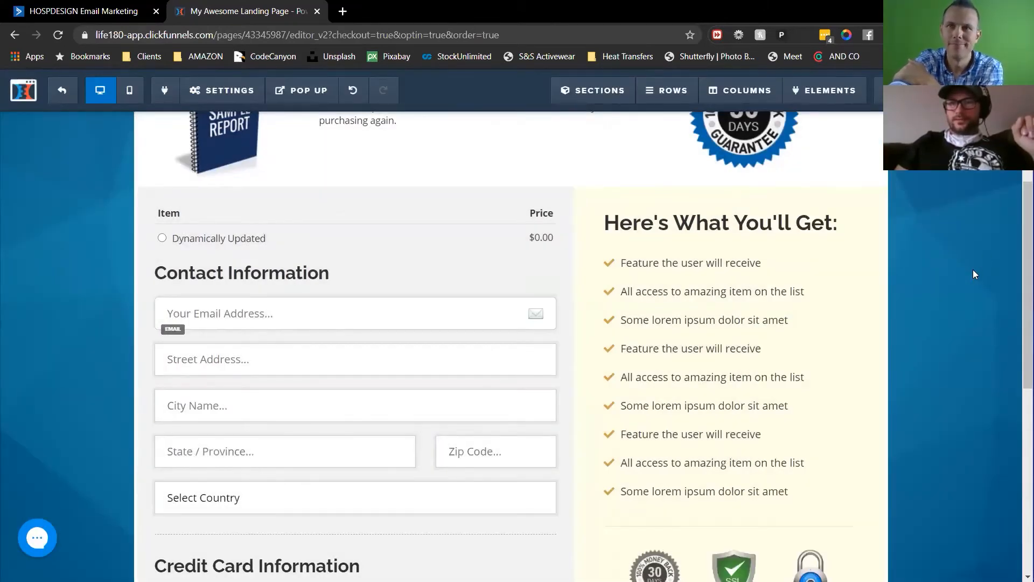
# - Save the page again and set its SEO title to hhdf, description to xdhxgfhxfghx, author to xgdhxfgn and keywords to xfgnxfg
pyautogui.hotkey('ctrl', 's')
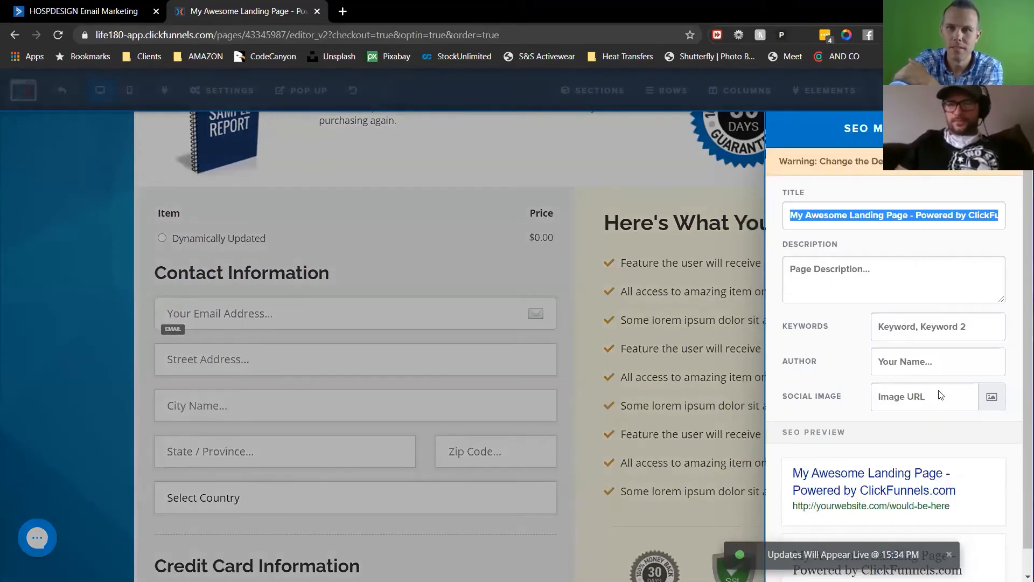
pyautogui.write('hhdf')
pyautogui.click(908, 249)
pyautogui.write('xdhxgfhxfghx')
pyautogui.click(924, 331)
pyautogui.write('xgdhxfgn')
pyautogui.click(913, 302)
pyautogui.write('xfgnxfg')
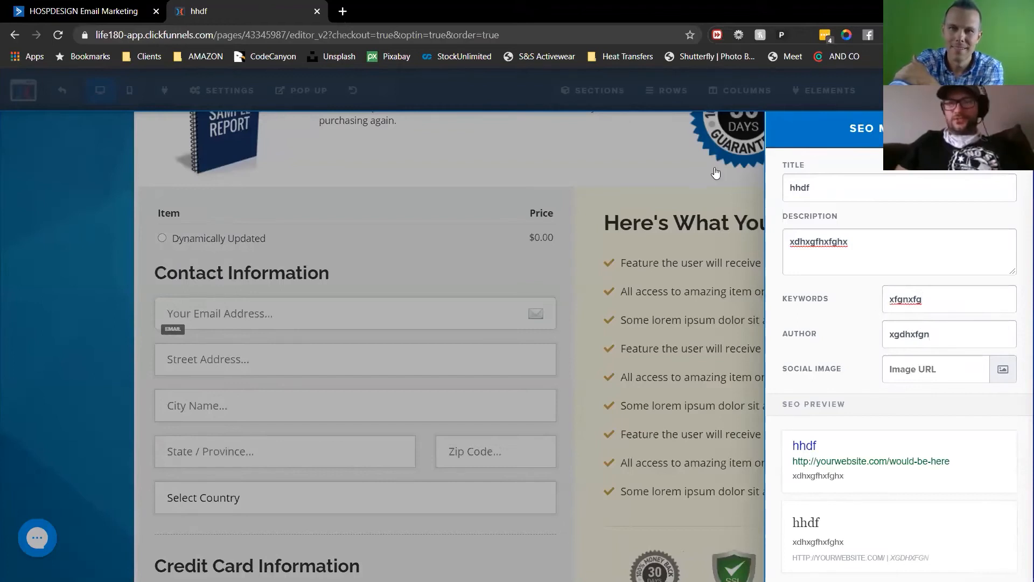
# - Leave the page editor and start adding a new product to the Checkout funnel step
pyautogui.click(728, 208)
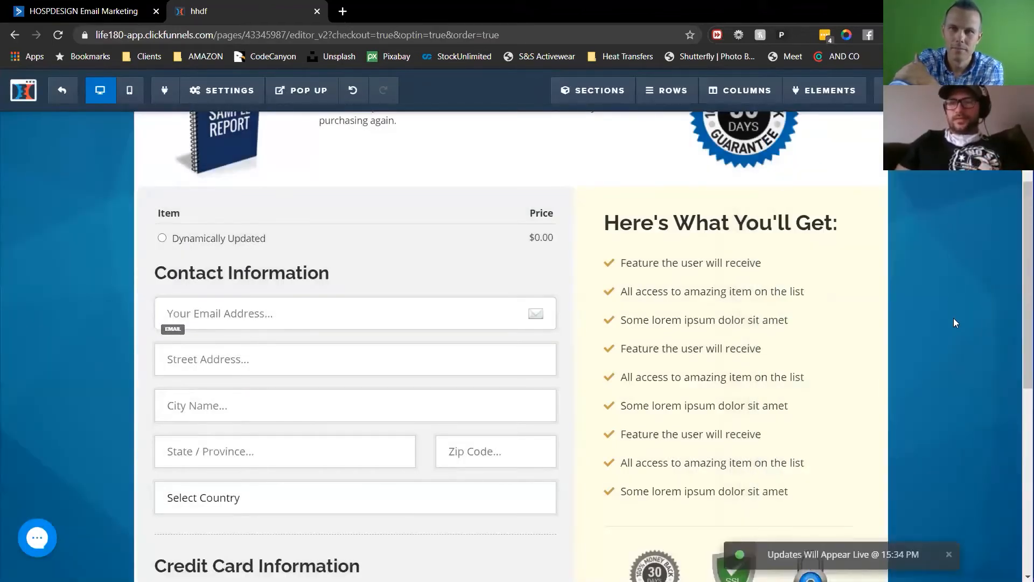
pyautogui.click(62, 90)
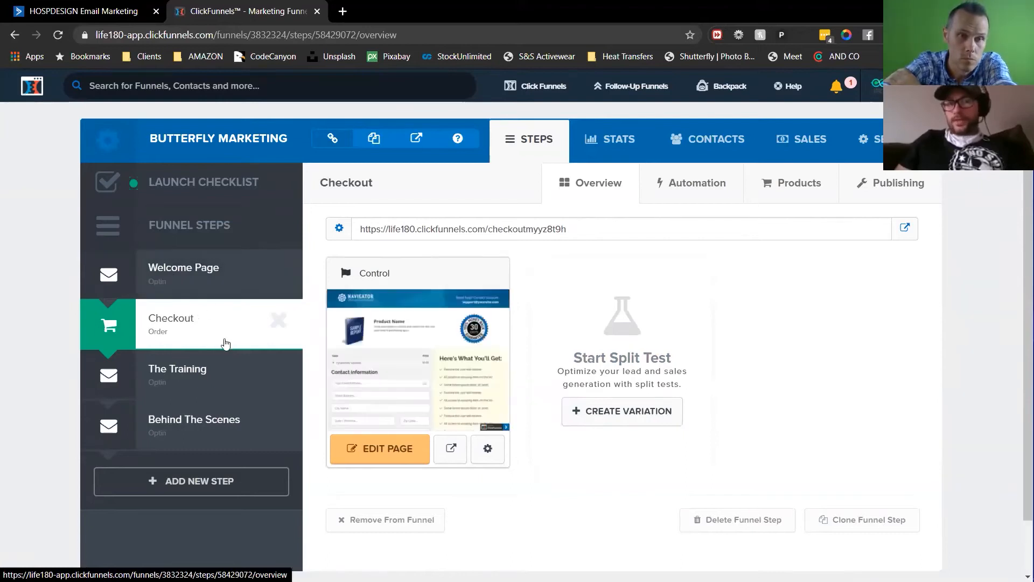
pyautogui.click(790, 188)
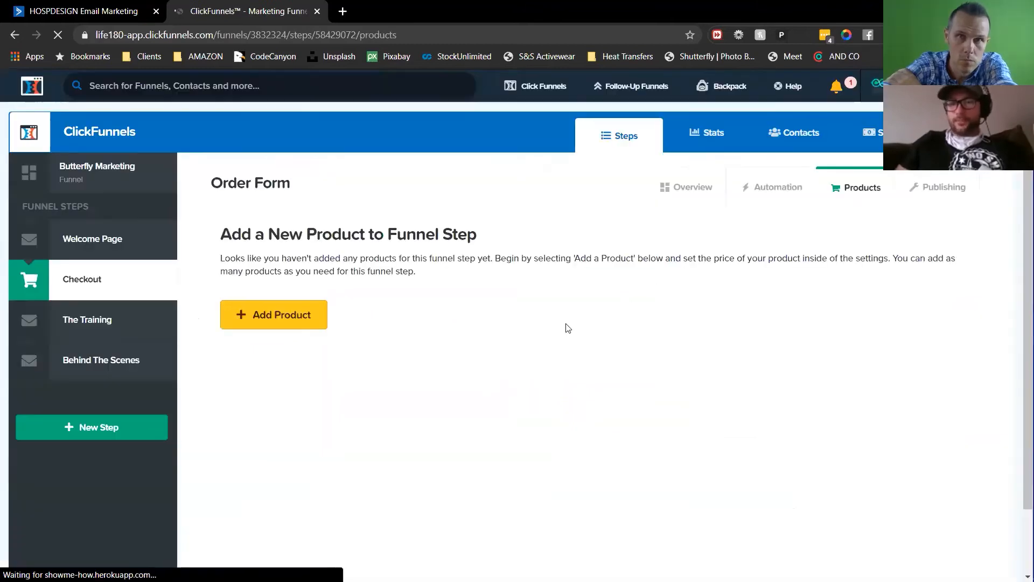
pyautogui.click(265, 317)
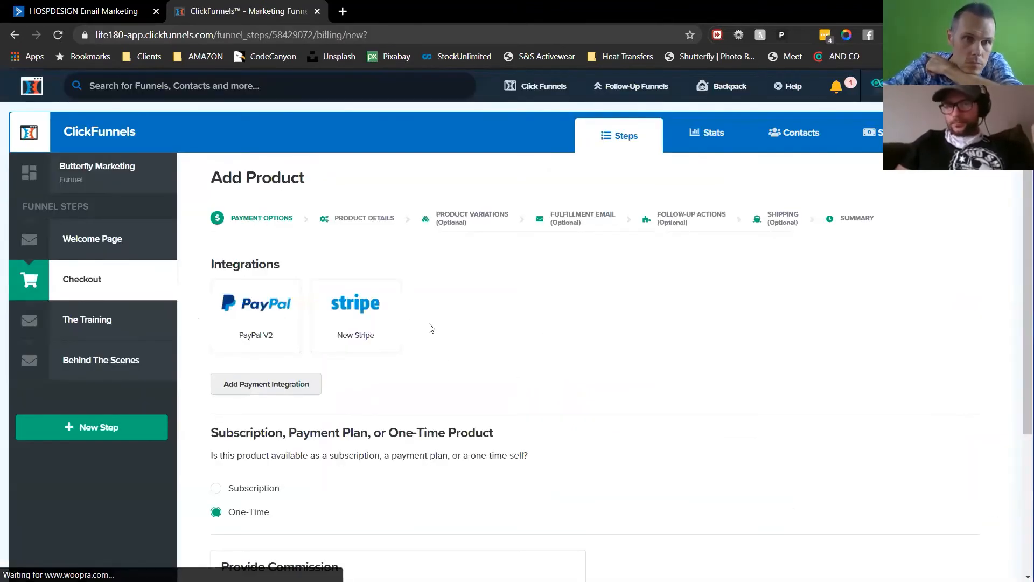
# - Choose the New Stripe payment integration for a one-time product and save to continue to the product details
pyautogui.scroll(-2, 529, 256)
pyautogui.scroll(2, 517, 269)
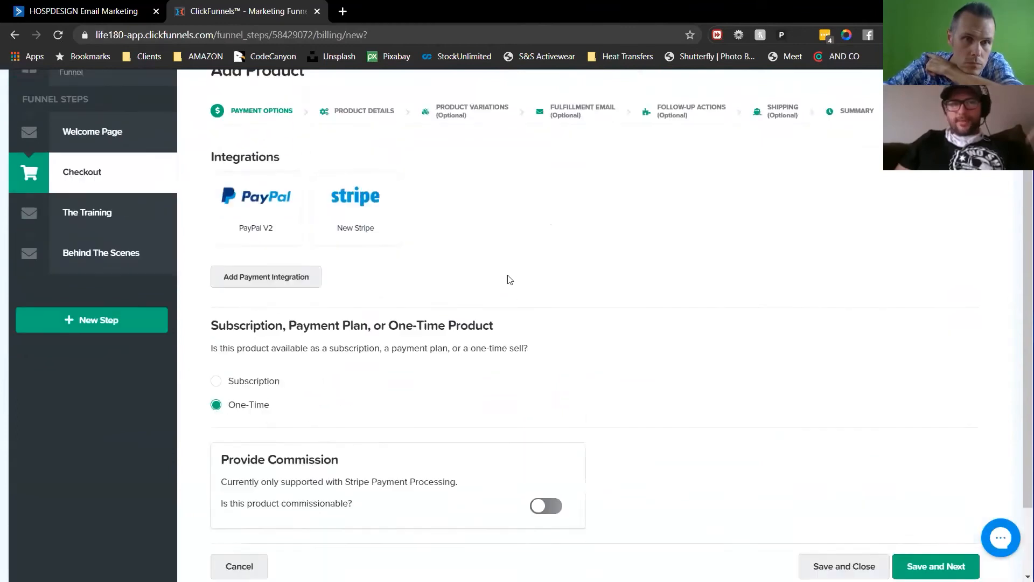
pyautogui.click(354, 252)
pyautogui.scroll(-1, 485, 340)
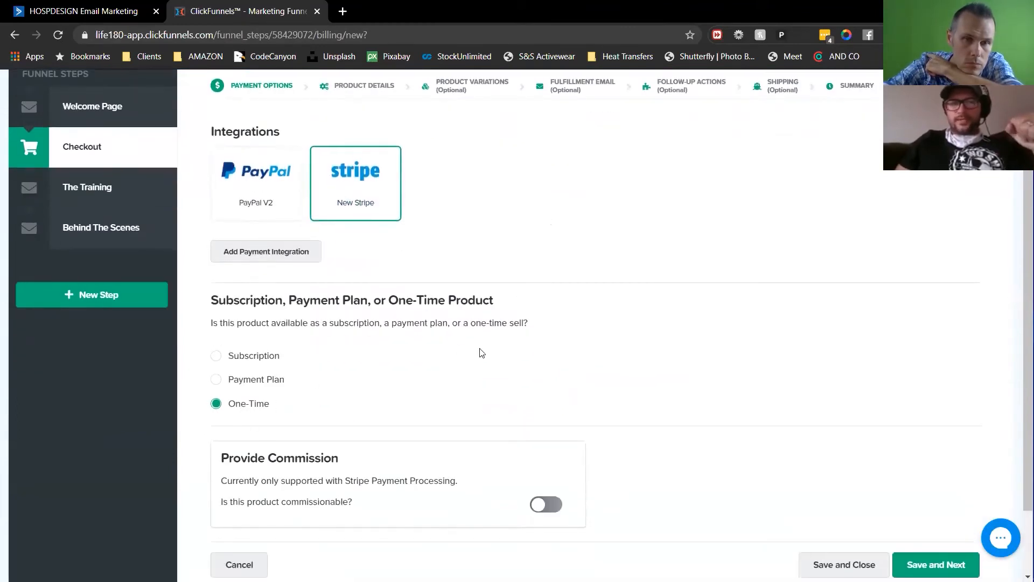
pyautogui.scroll(-2, 481, 353)
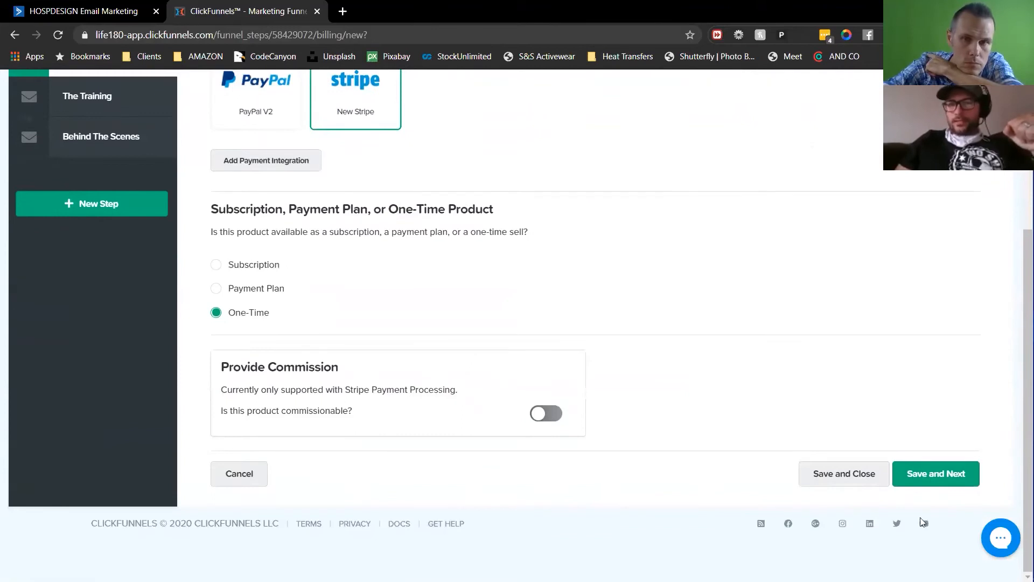
pyautogui.scroll(1, 920, 517)
pyautogui.click(939, 540)
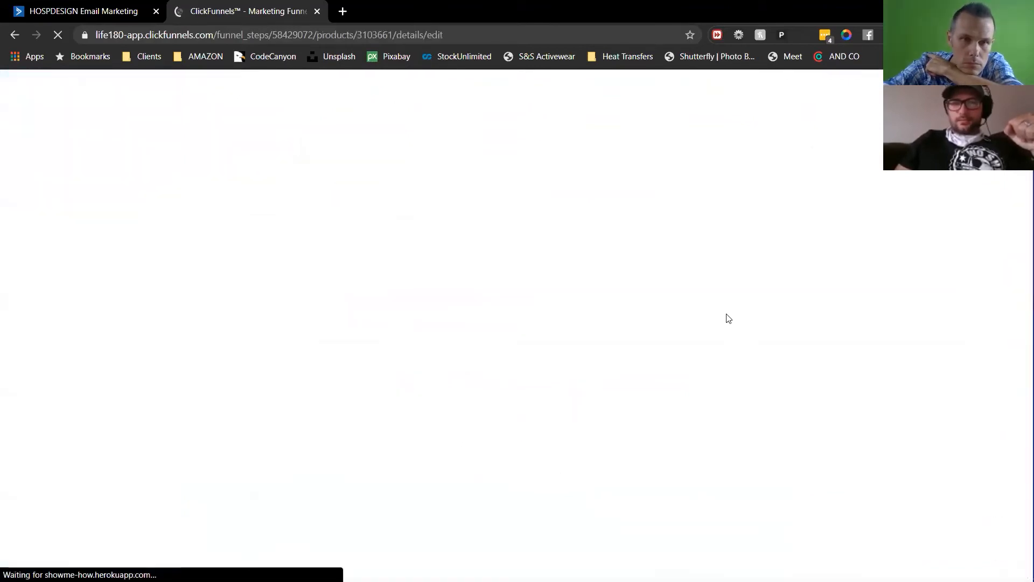
# - Name the product Buterfly Membership and set its price to 99.00
pyautogui.tripleClick(296, 296)
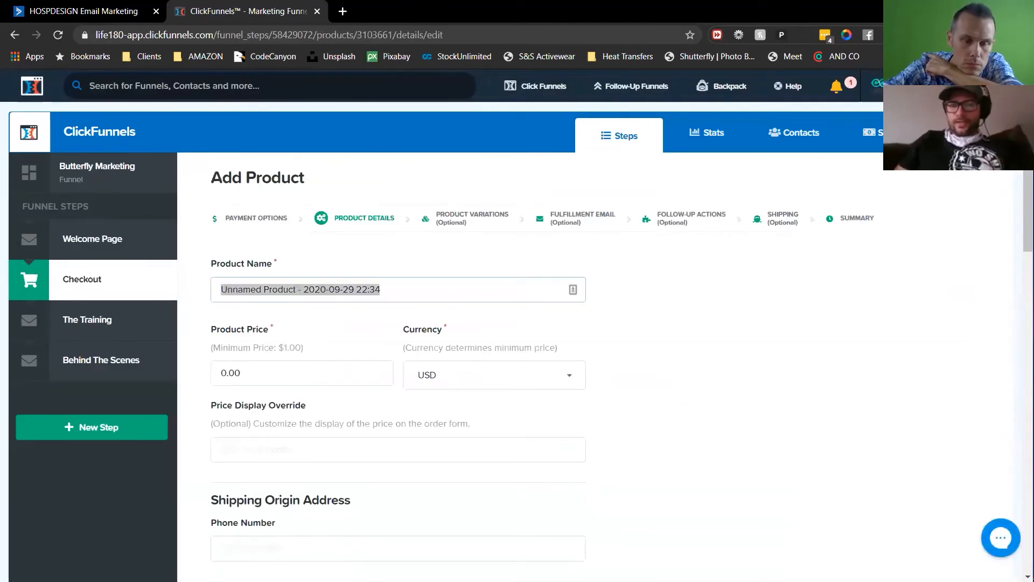
pyautogui.write('Buterfly Membership')
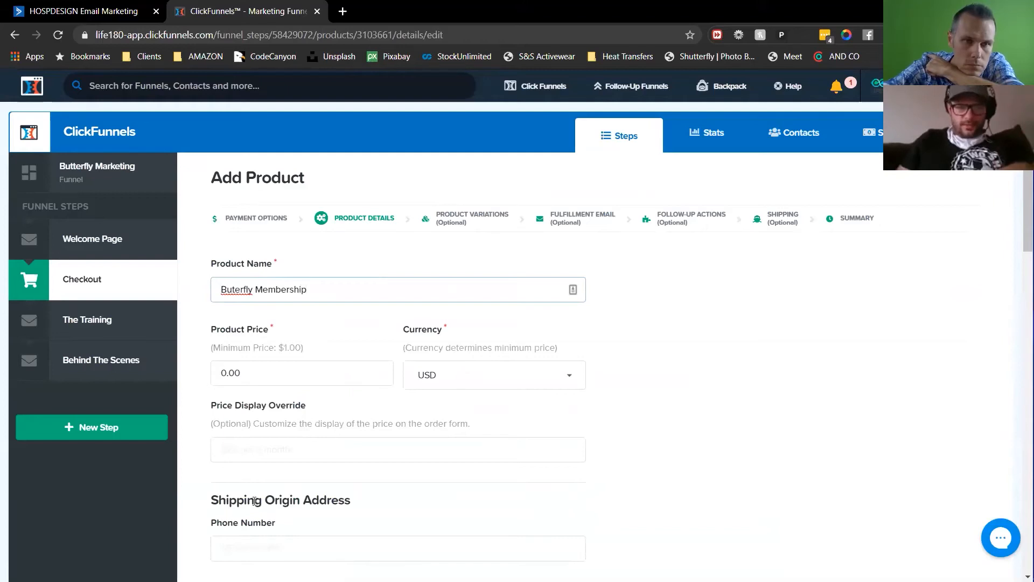
pyautogui.click(239, 376)
pyautogui.moveTo(374, 371); pyautogui.dragTo(176, 414)
pyautogui.write('99')
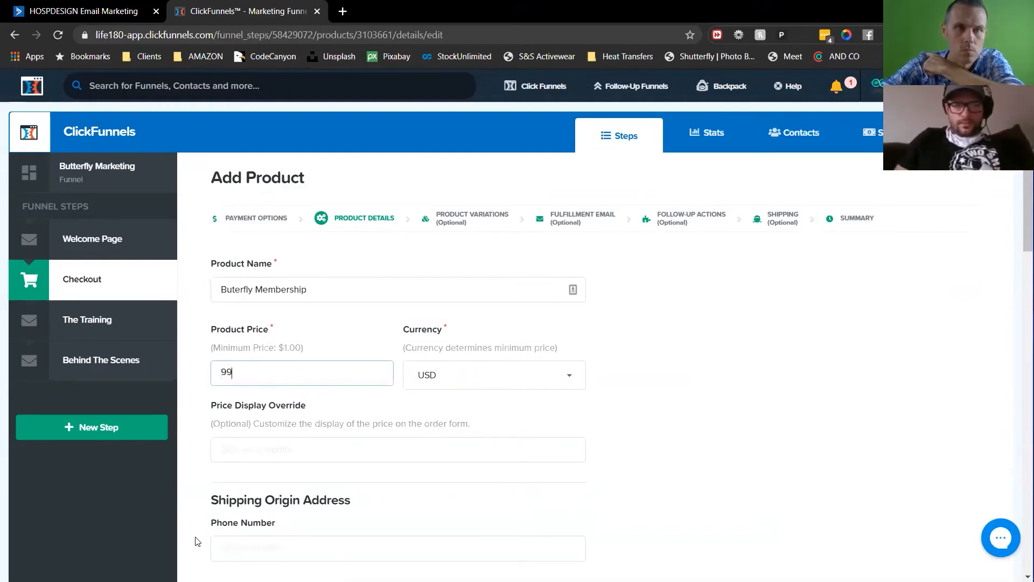
pyautogui.write('.00')
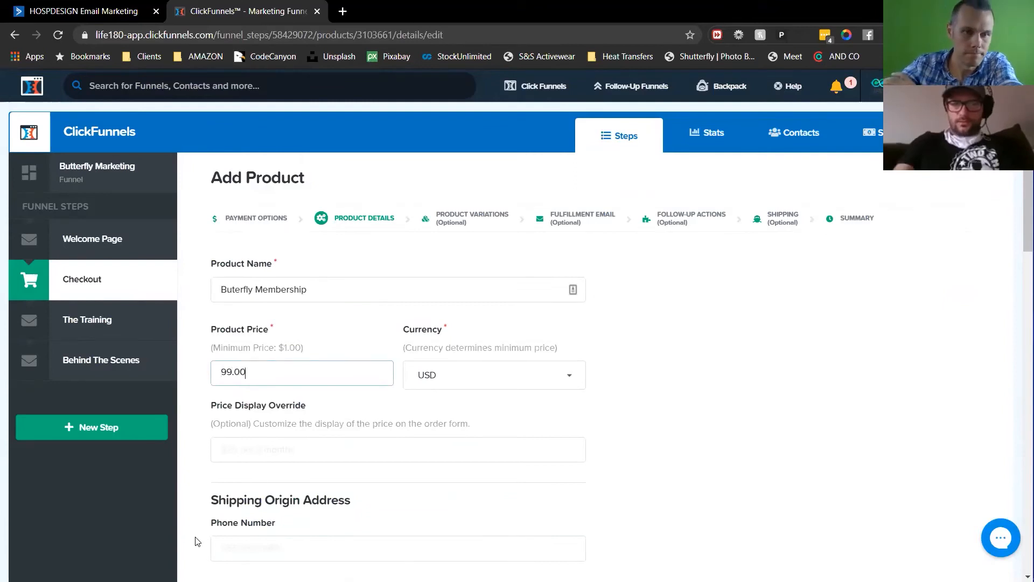
pyautogui.click(600, 441)
# - Skip the shipping origin address and enter buterfly as the product's billing description
pyautogui.scroll(-5, 605, 415)
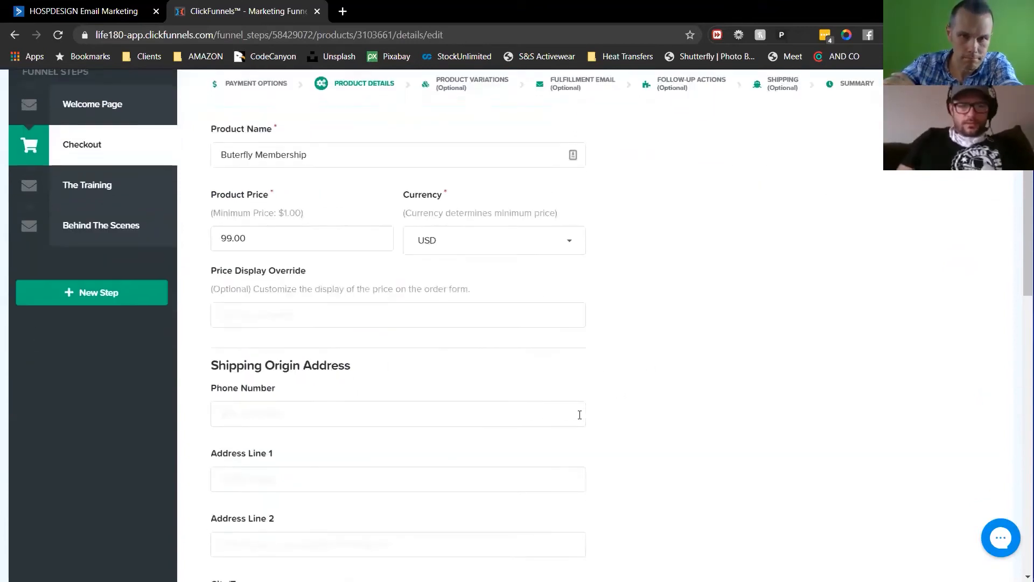
pyautogui.scroll(-3, 284, 309)
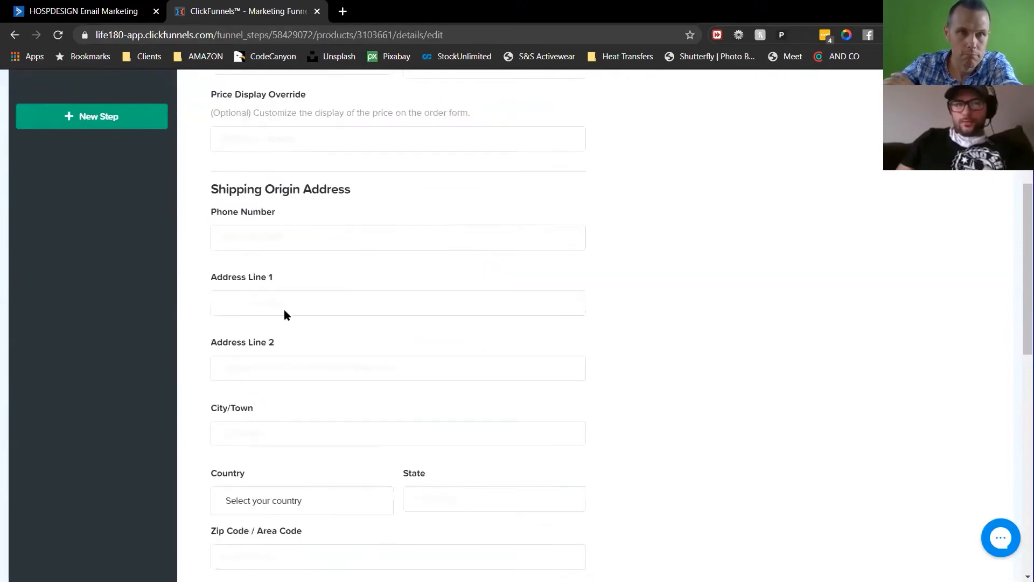
pyautogui.scroll(-1, 695, 403)
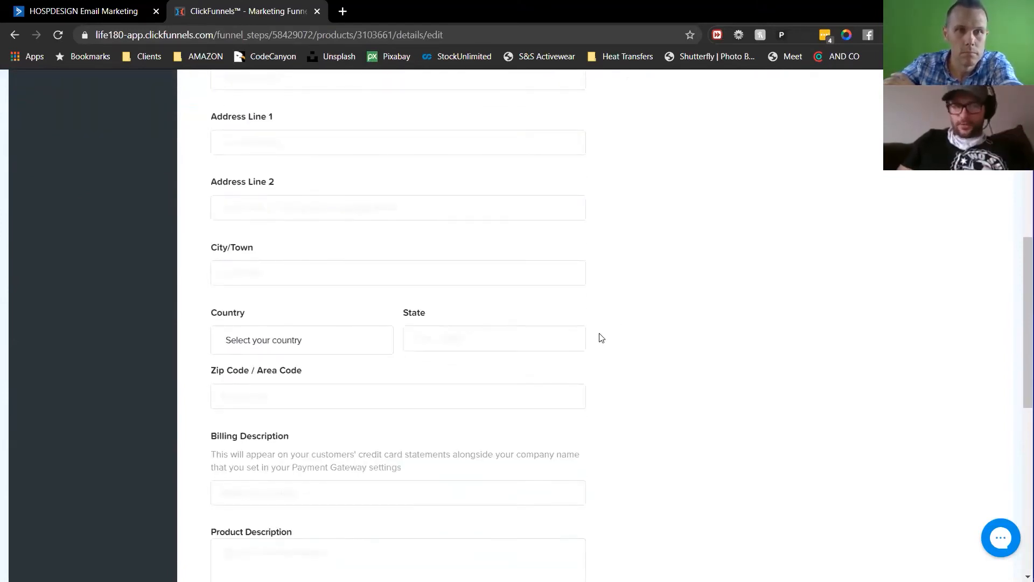
pyautogui.scroll(-3, 600, 334)
pyautogui.click(274, 360)
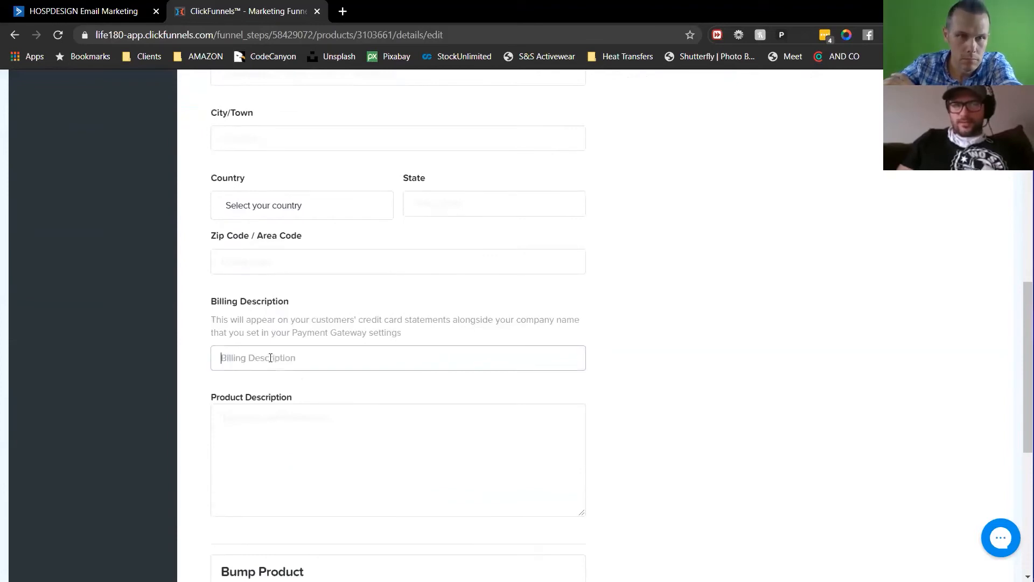
pyautogui.write('but')
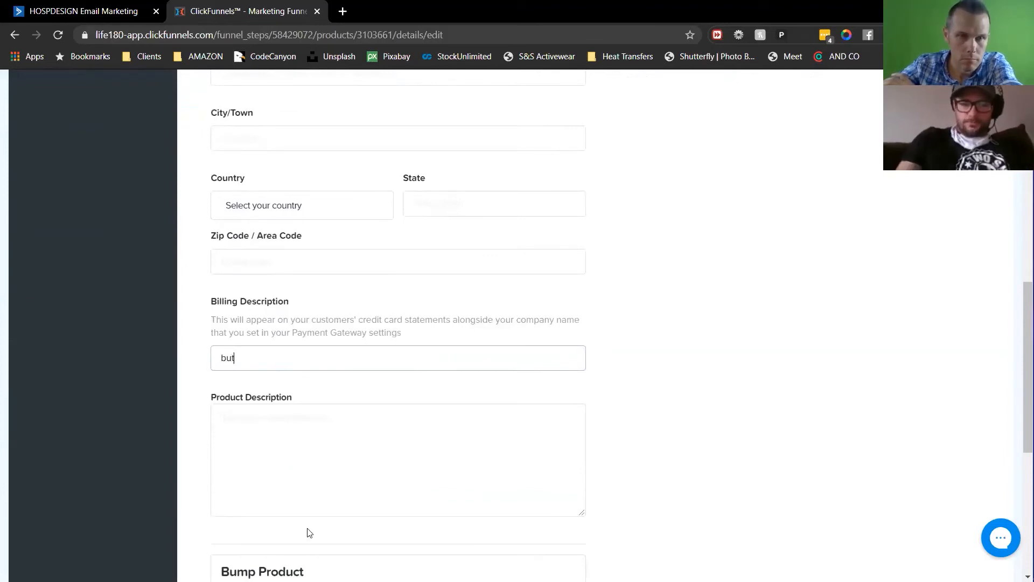
pyautogui.write('erfly')
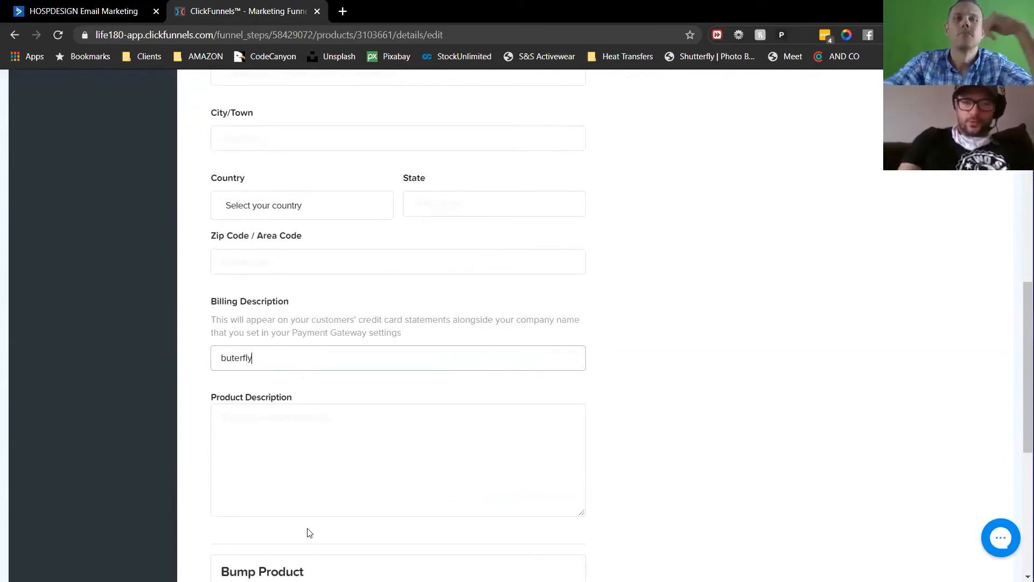
pyautogui.click(649, 286)
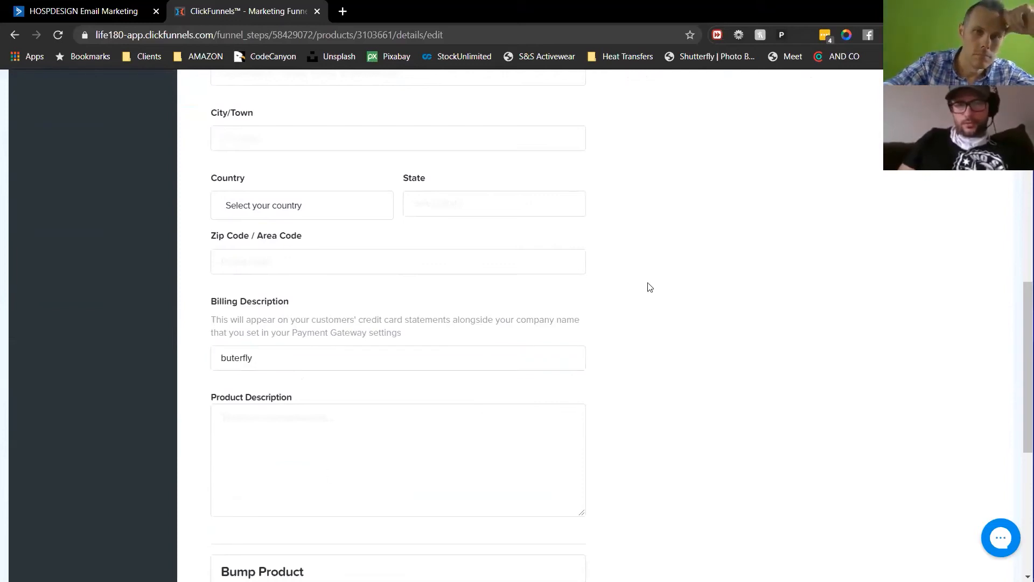
# - Enter the product description "cool membership for butterlies" and save the product details to continue to the variations
pyautogui.scroll(-3, 625, 330)
pyautogui.scroll(-3, 418, 295)
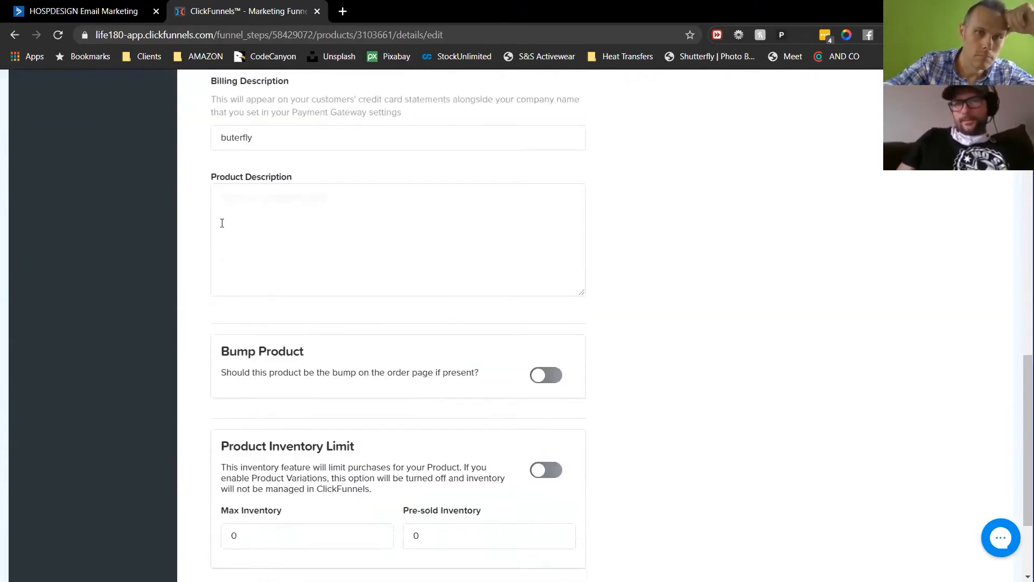
pyautogui.click(233, 168)
pyautogui.write('c')
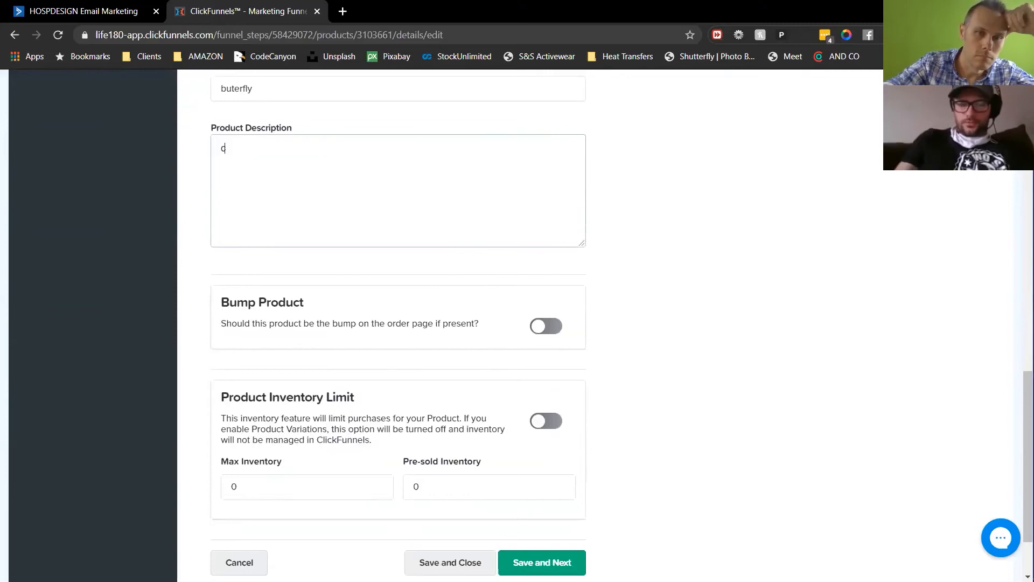
pyautogui.write('ool m')
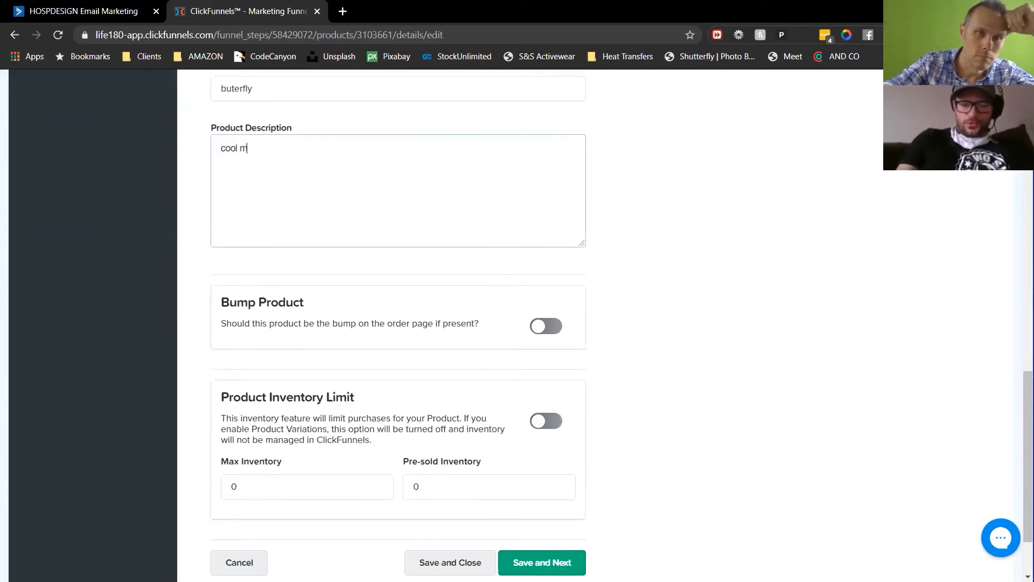
pyautogui.write('embers')
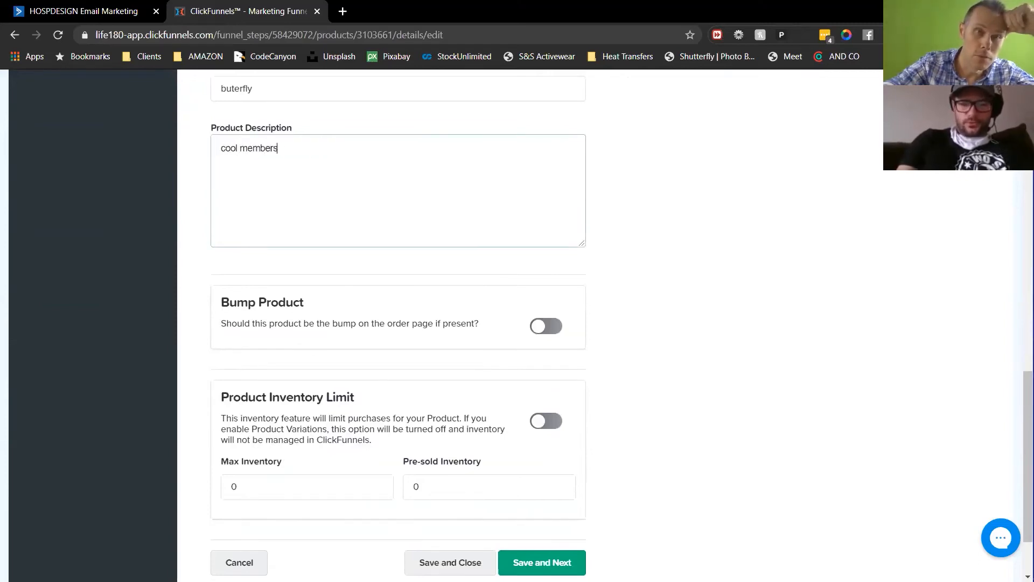
pyautogui.write('hip fo')
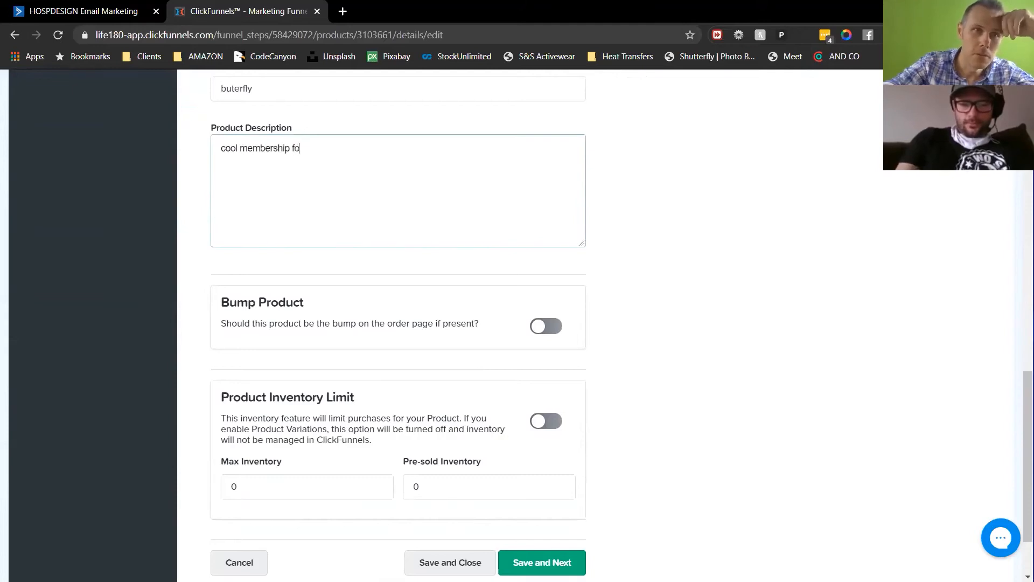
pyautogui.write('r b')
pyautogui.write('utterflies')
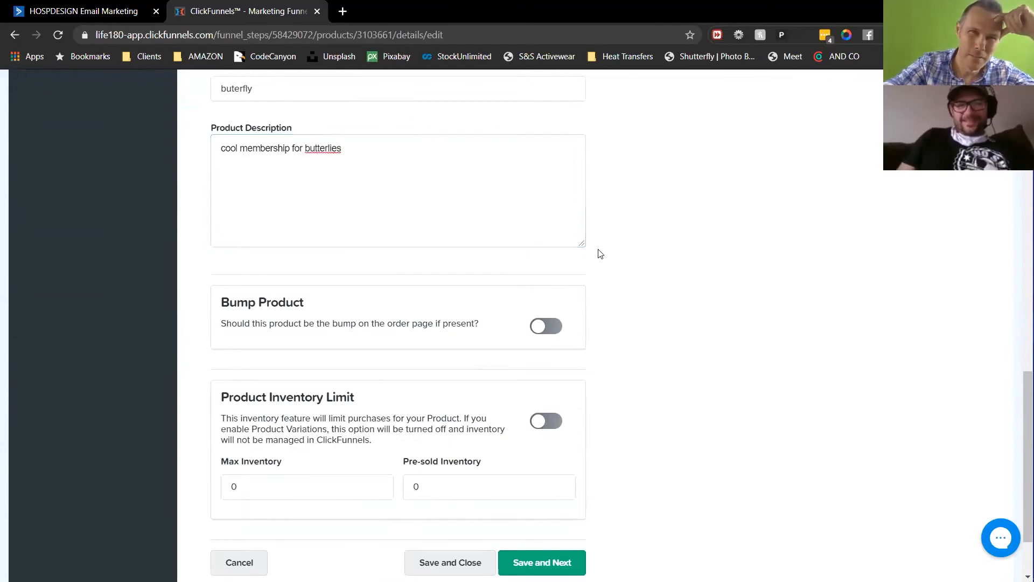
pyautogui.scroll(-2, 668, 441)
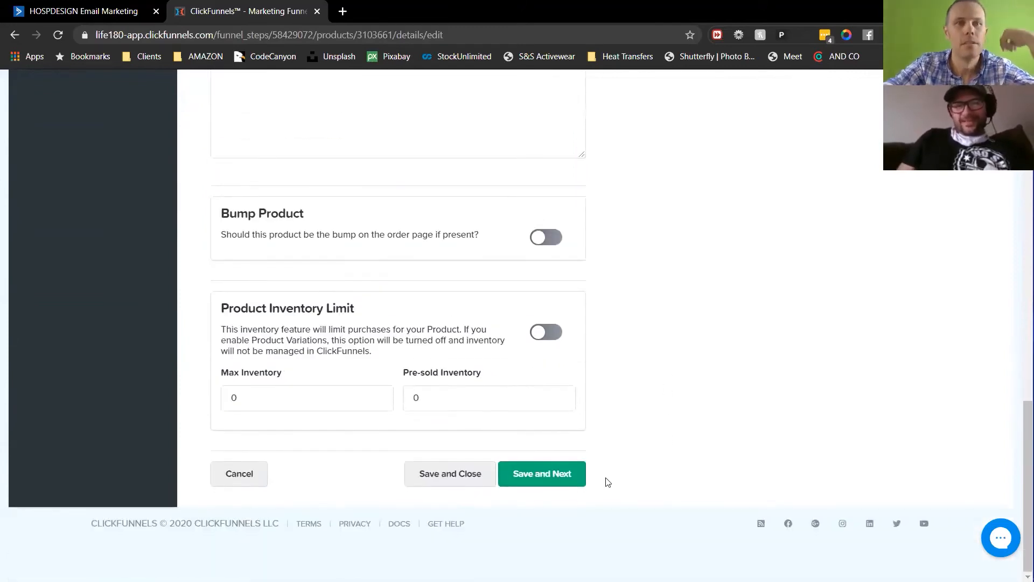
pyautogui.click(540, 471)
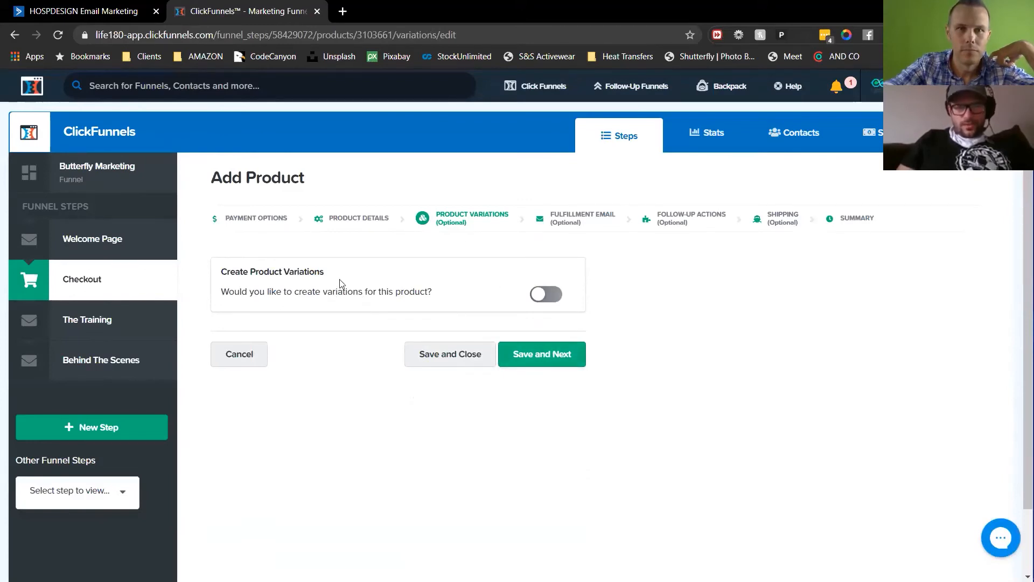
# - Save the product without creating variations and enable its fulfillment email
pyautogui.click(537, 369)
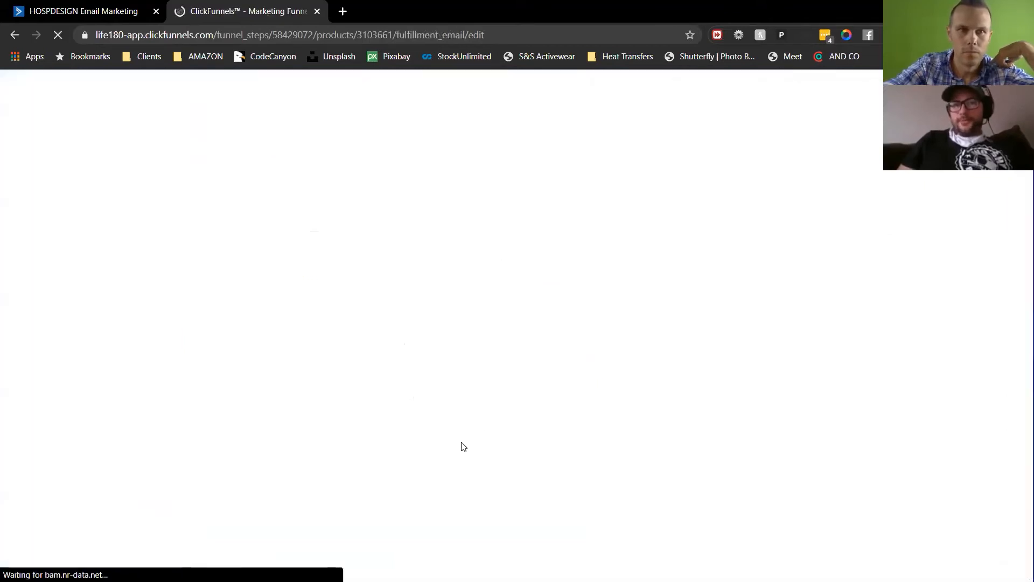
pyautogui.scroll(-2, 540, 384)
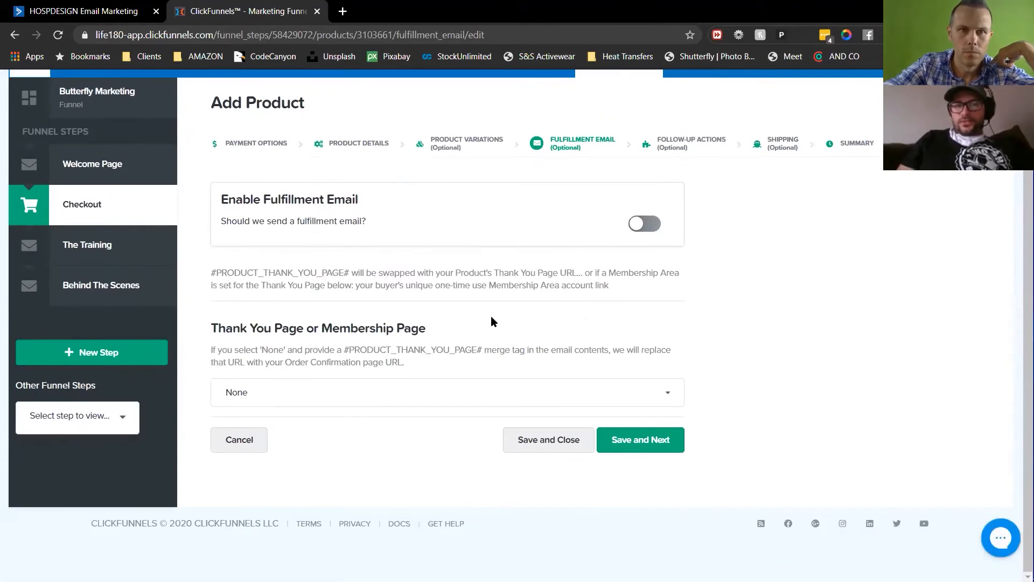
pyautogui.click(647, 224)
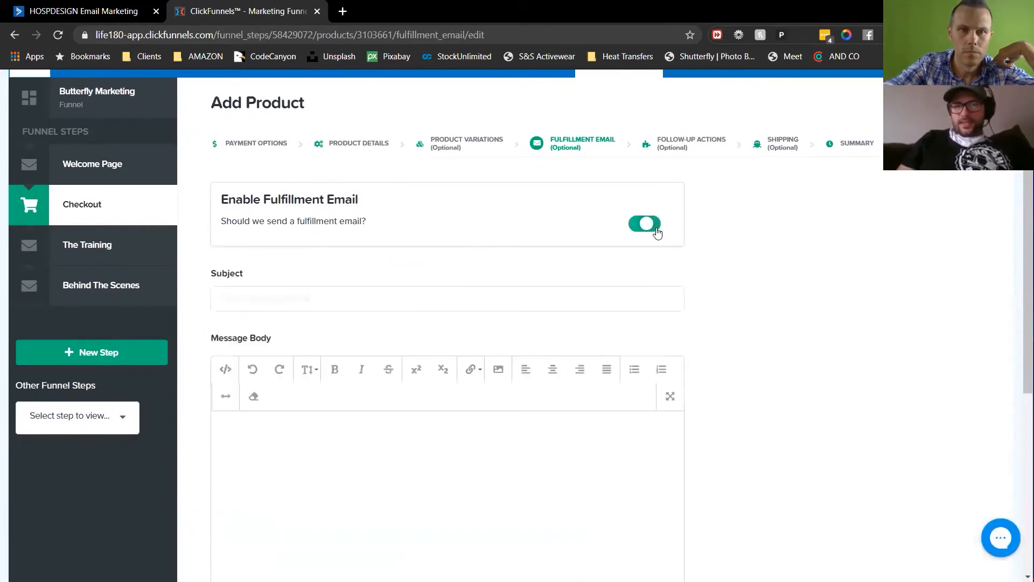
# - Review the fulfillment email's subject, message body and thank-you page settings, and go to the product's follow-up actions
pyautogui.scroll(-4, 344, 340)
pyautogui.scroll(4, 463, 325)
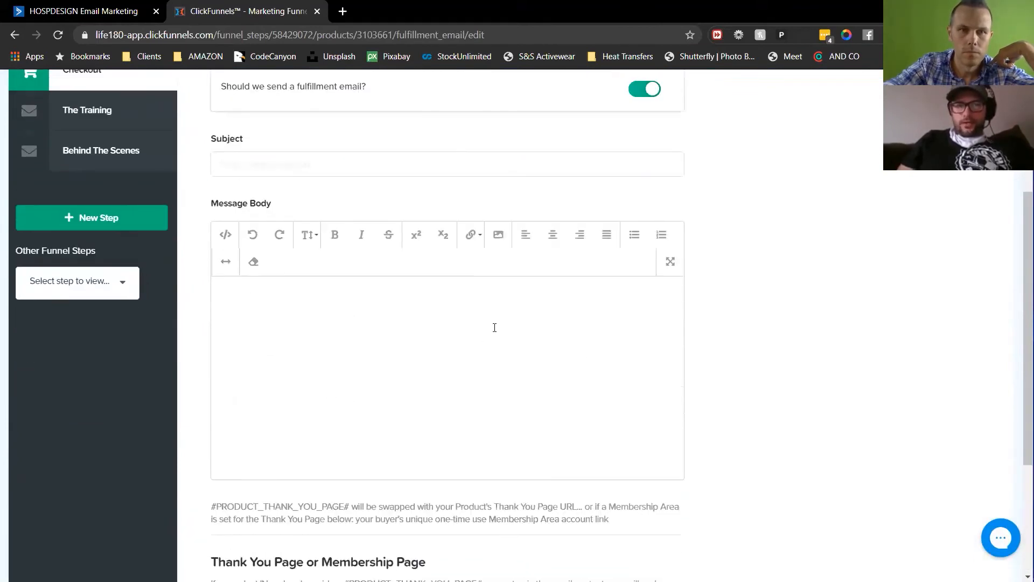
pyautogui.scroll(-3, 503, 425)
pyautogui.scroll(4, 596, 404)
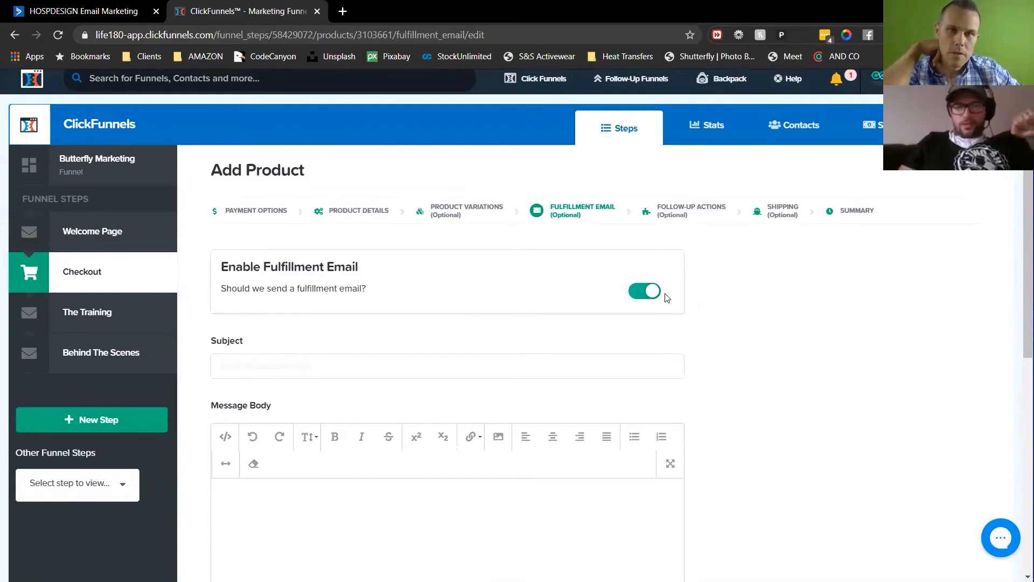
pyautogui.scroll(-1, 688, 323)
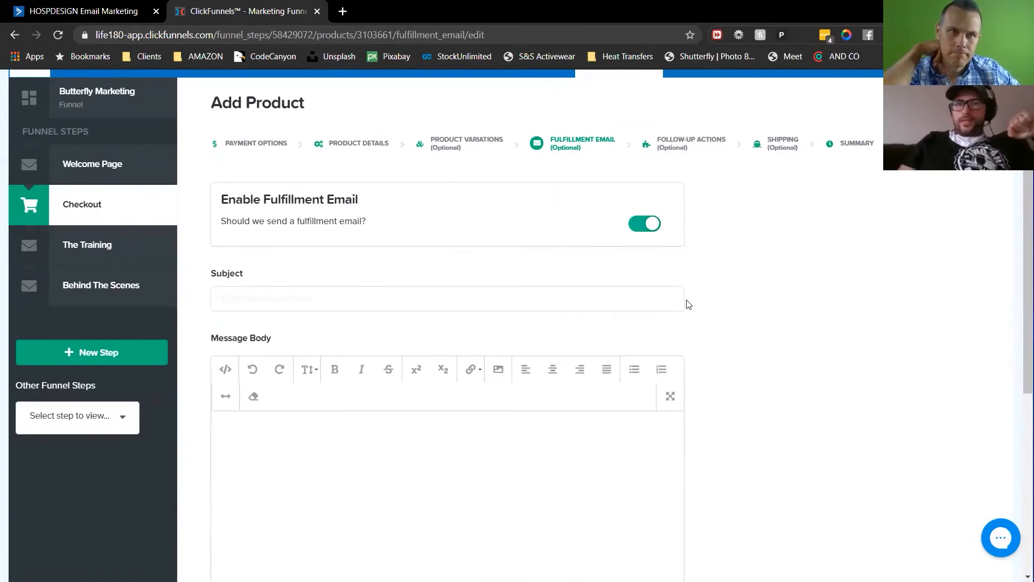
pyautogui.scroll(-5, 692, 287)
pyautogui.scroll(6, 692, 287)
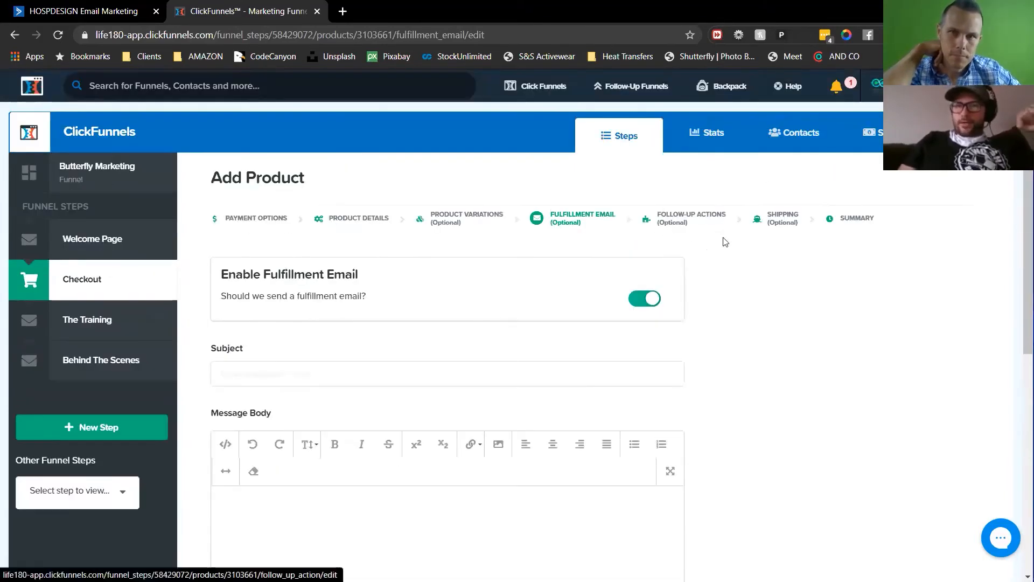
pyautogui.click(685, 223)
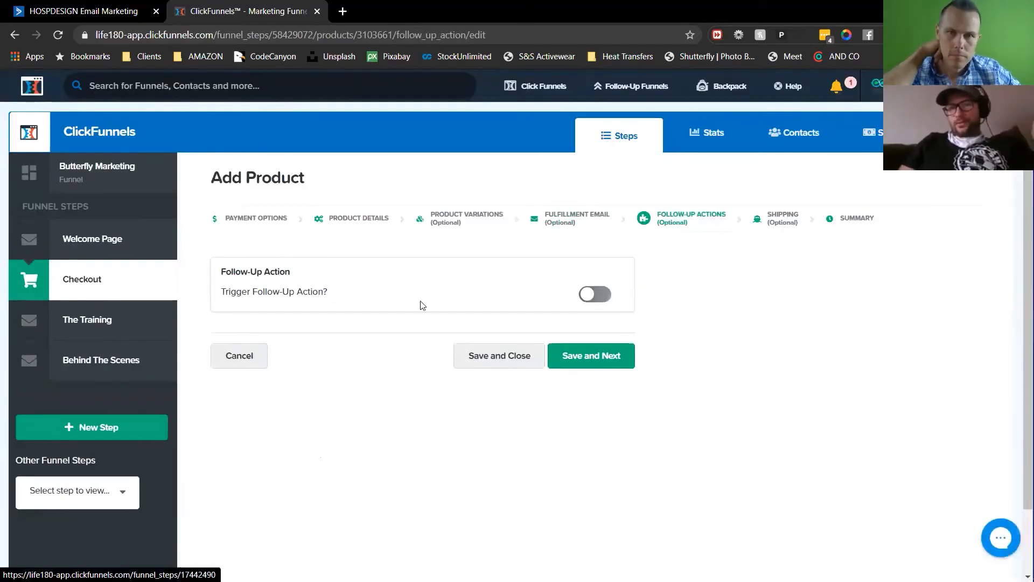
# - Enable the product's follow-up action and select the newly connected ActiveCampaign integration for it
pyautogui.click(602, 294)
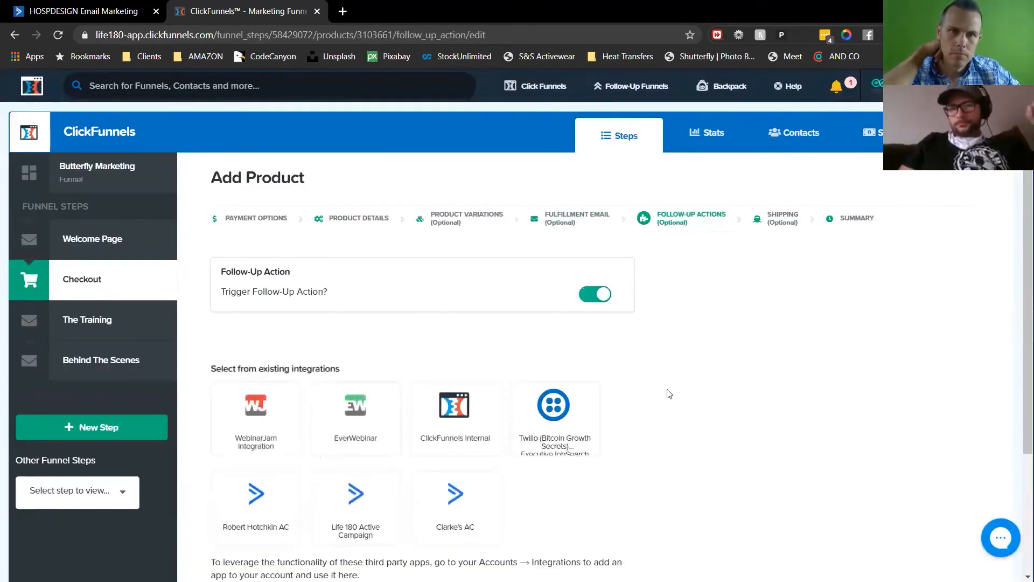
pyautogui.scroll(-3, 653, 427)
pyautogui.click(455, 380)
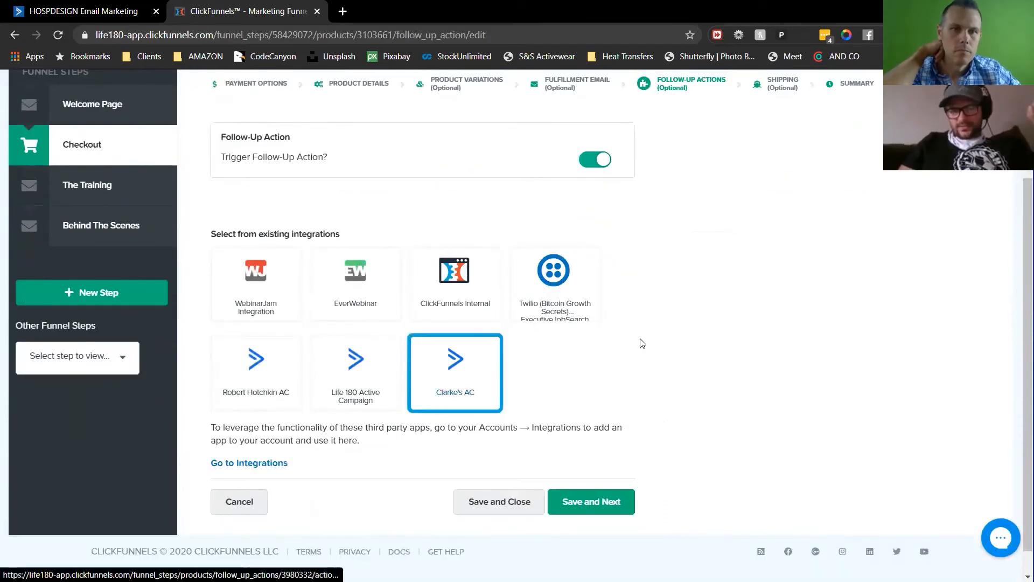
pyautogui.scroll(-5, 403, 376)
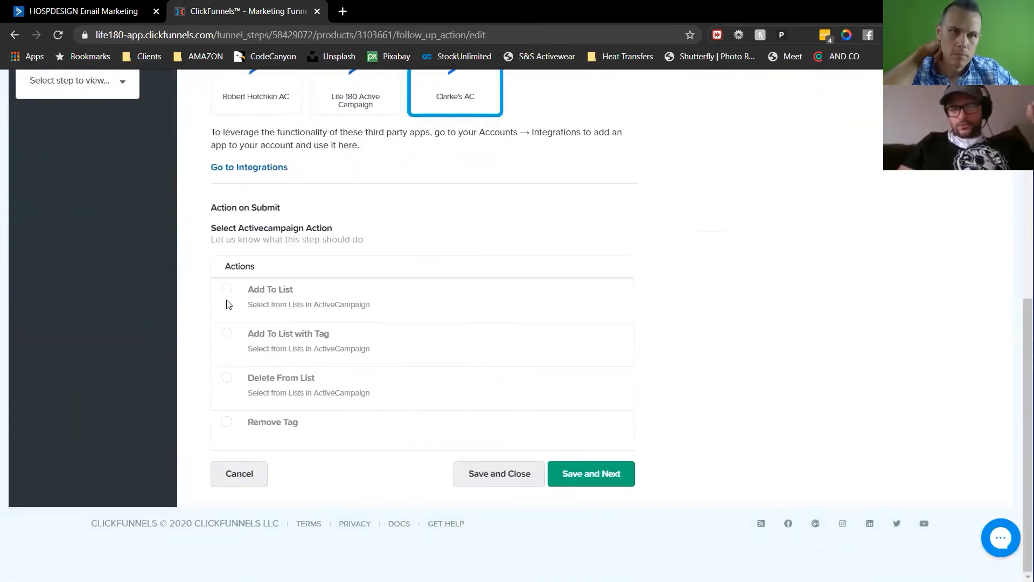
# - Set the ActiveCampaign action to Add To List with Tag and choose the Butterfly list
pyautogui.click(226, 293)
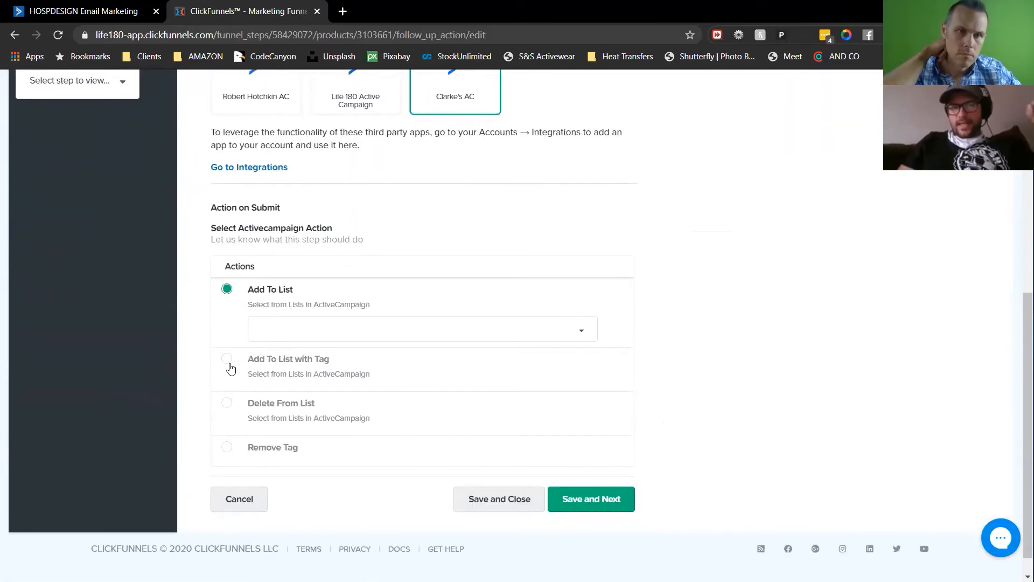
pyautogui.click(228, 362)
pyautogui.click(361, 399)
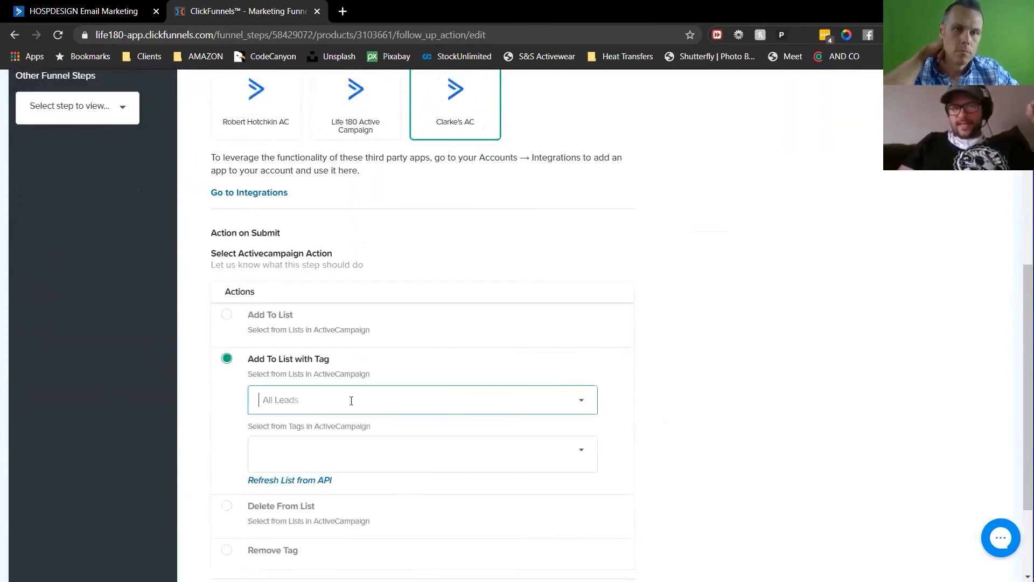
pyautogui.click(362, 450)
pyautogui.scroll(-1, 392, 479)
# - Add the Purchased tag to the follow-up action, then save and close the product
pyautogui.click(347, 388)
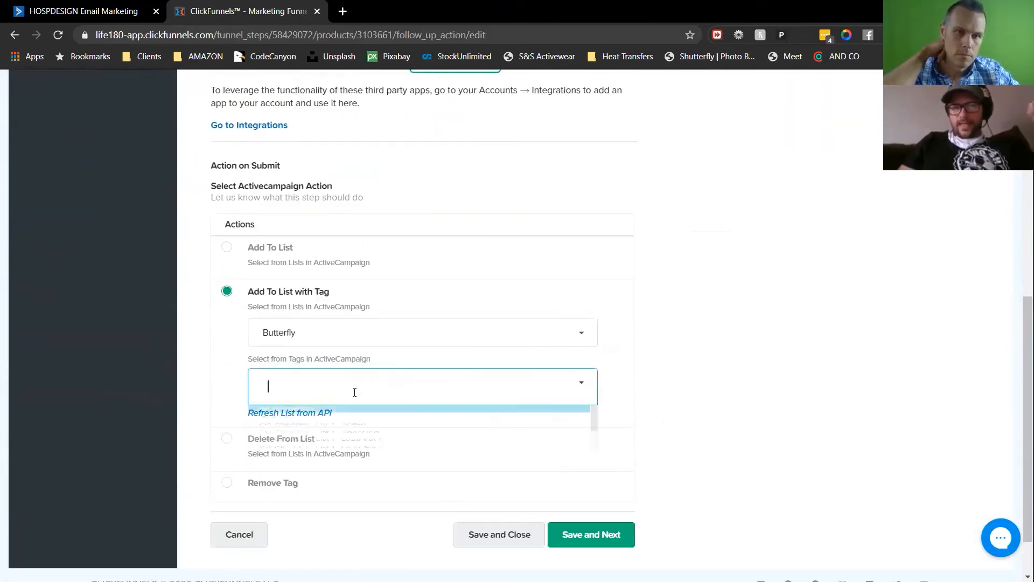
pyautogui.write('pur')
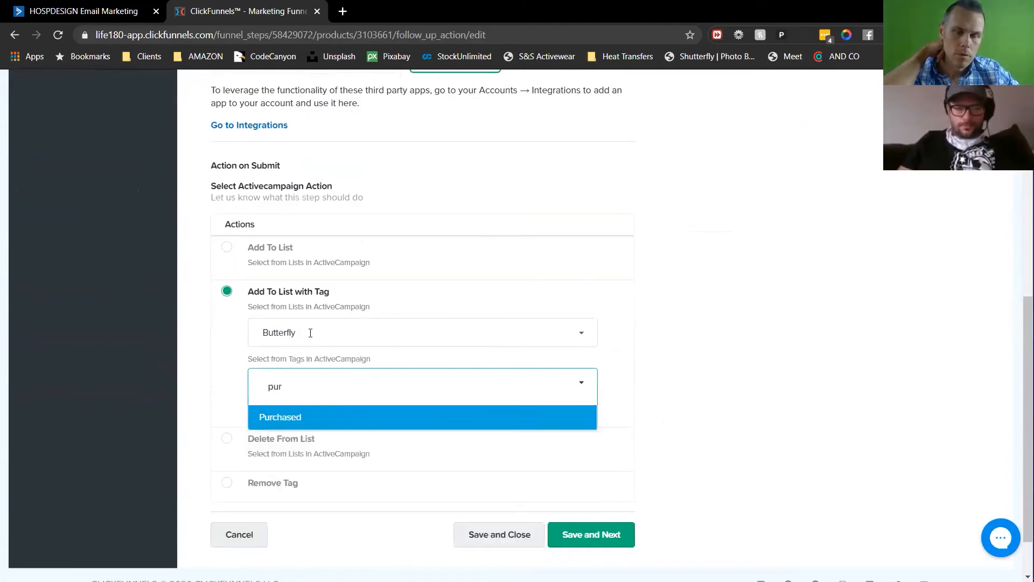
pyautogui.click(283, 419)
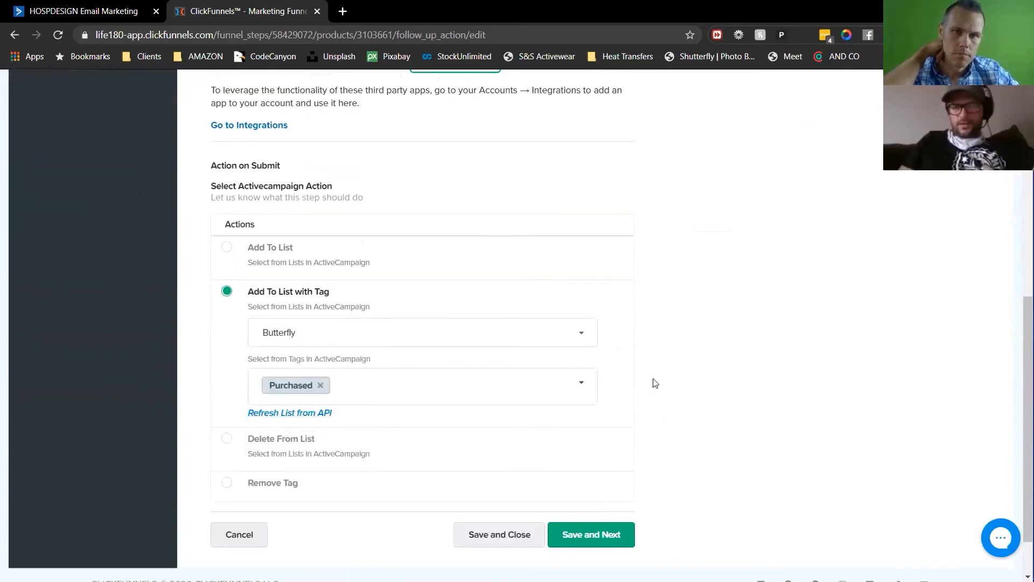
pyautogui.scroll(-2, 653, 389)
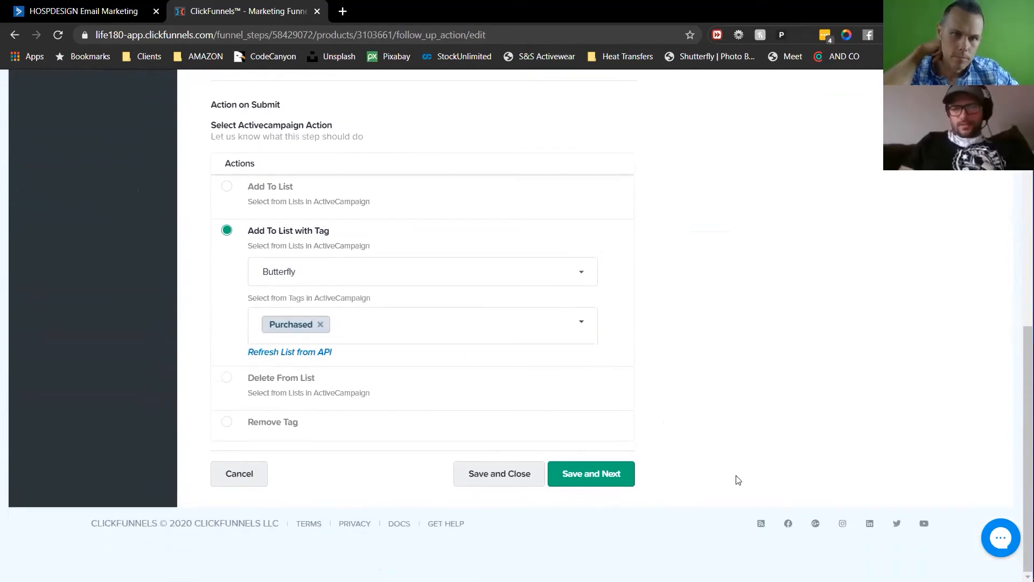
pyautogui.click(496, 476)
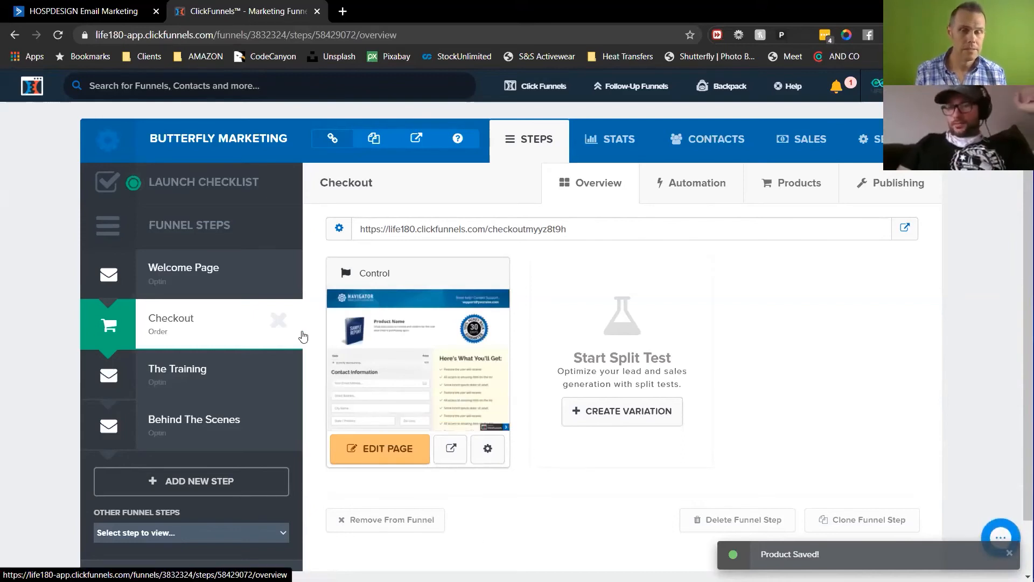
# - Switch to ActiveCampaign and open its account settings
pyautogui.click(61, 16)
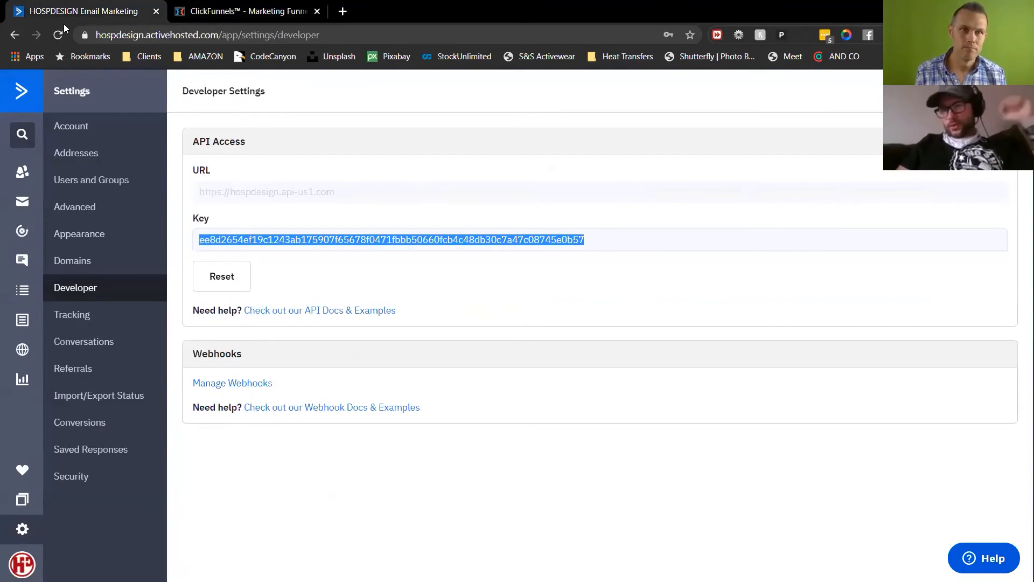
pyautogui.click(73, 127)
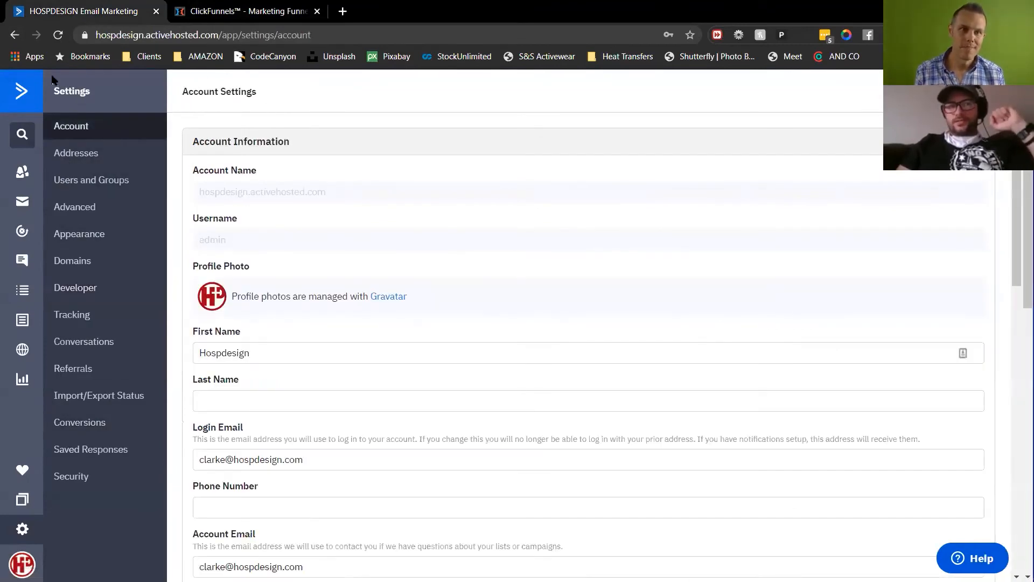